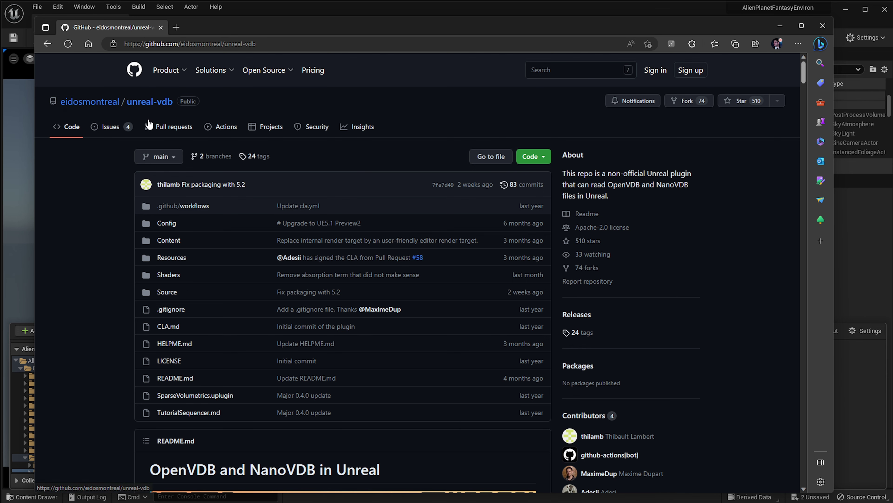
Read through the unreal-vdb GitHub repository page down to the plugin's features and installation instructions
{"action": "mouse_move", "coordinate": [90, 102]}
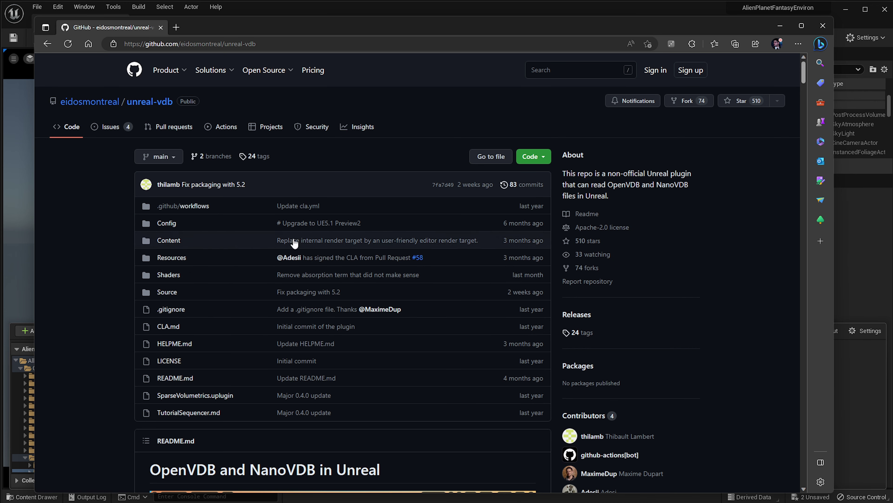
{"action": "mouse_move", "coordinate": [266, 90]}
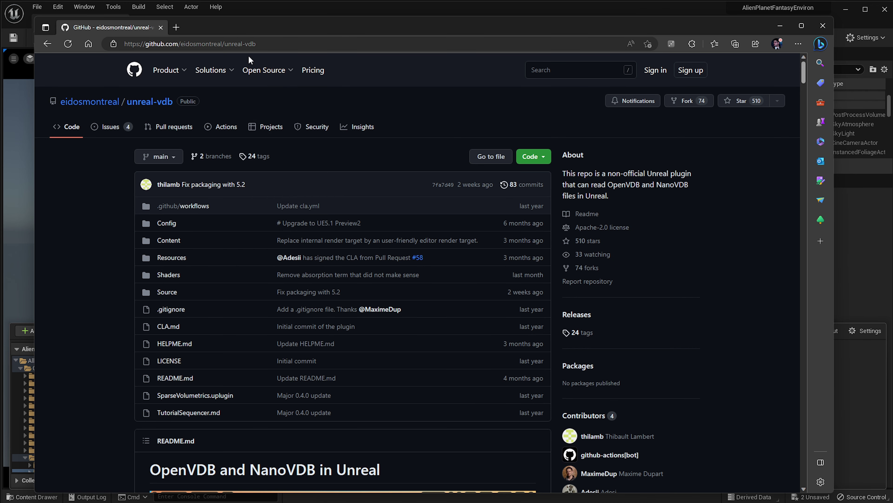
{"action": "scroll", "coordinate": [236, 216], "scroll_direction": "down", "scroll_amount": 3}
{"action": "scroll", "coordinate": [351, 269], "scroll_direction": "down", "scroll_amount": 5}
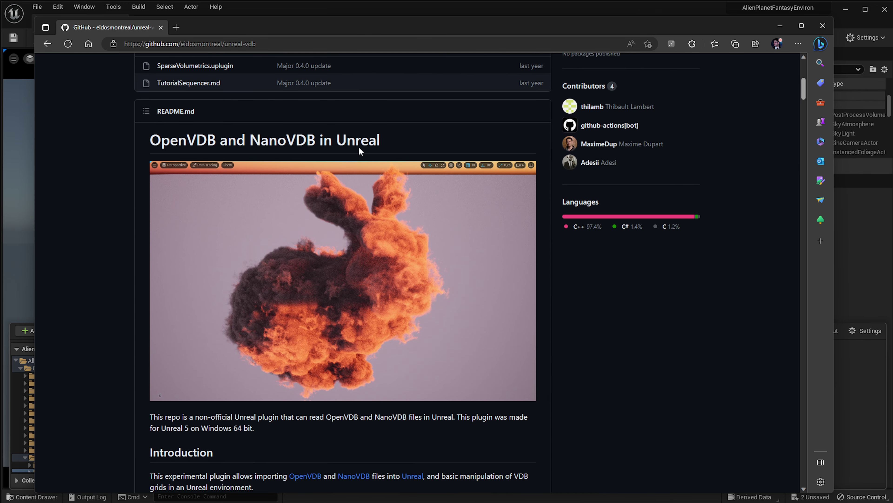
{"action": "scroll", "coordinate": [362, 249], "scroll_direction": "down", "scroll_amount": 3}
{"action": "scroll", "coordinate": [366, 252], "scroll_direction": "up", "scroll_amount": 3}
{"action": "scroll", "coordinate": [366, 251], "scroll_direction": "down", "scroll_amount": 12}
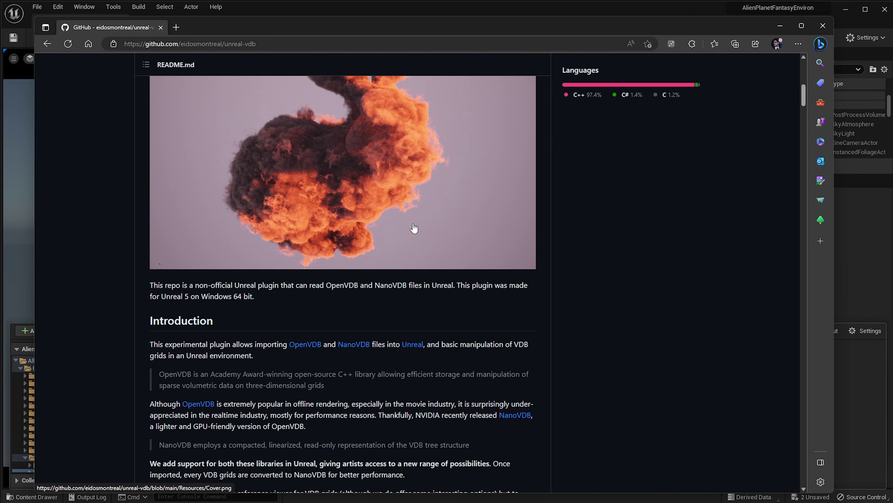
{"action": "scroll", "coordinate": [362, 209], "scroll_direction": "down", "scroll_amount": 3}
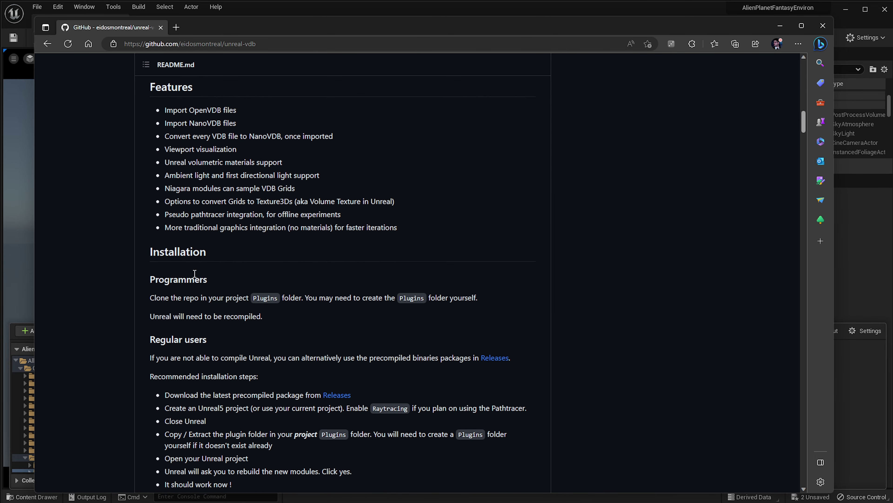
{"action": "scroll", "coordinate": [195, 273], "scroll_direction": "down", "scroll_amount": 2}
{"action": "scroll", "coordinate": [223, 257], "scroll_direction": "down", "scroll_amount": 2}
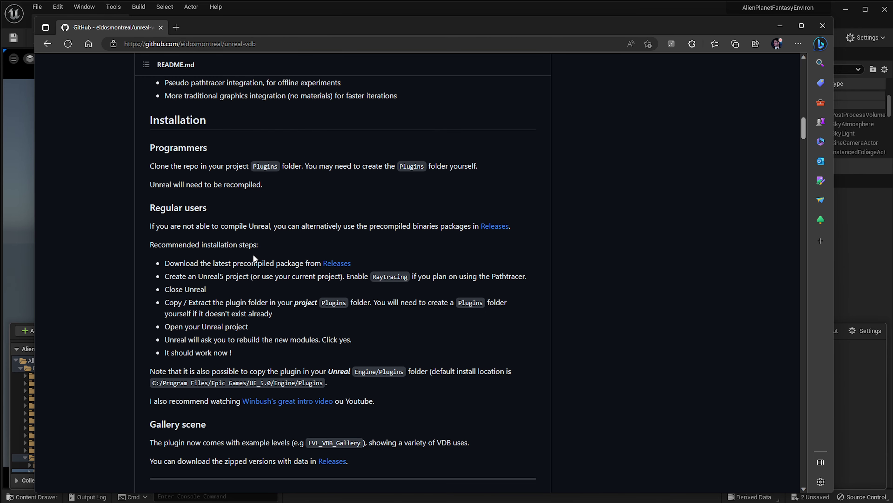
Switch to Unreal Editor and look up "sparse" among the plugins to check the Sparse Volumetrics plugin
{"action": "left_click", "coordinate": [780, 26]}
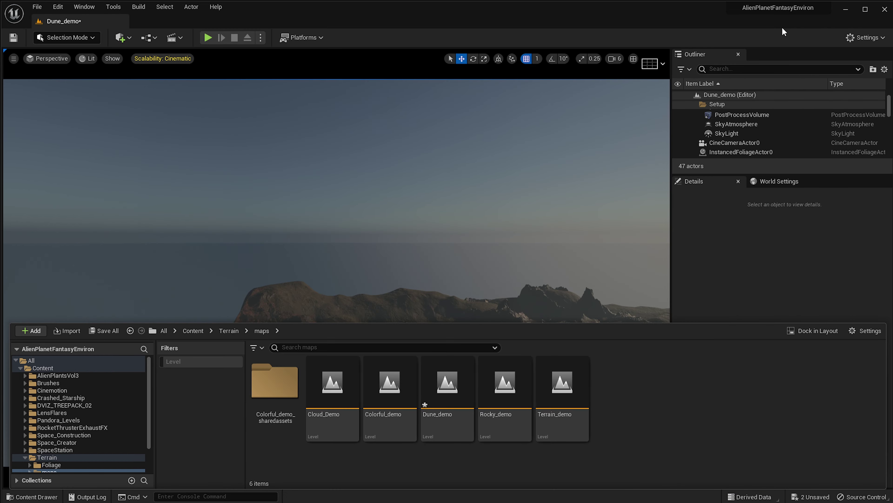
{"action": "left_click", "coordinate": [65, 14]}
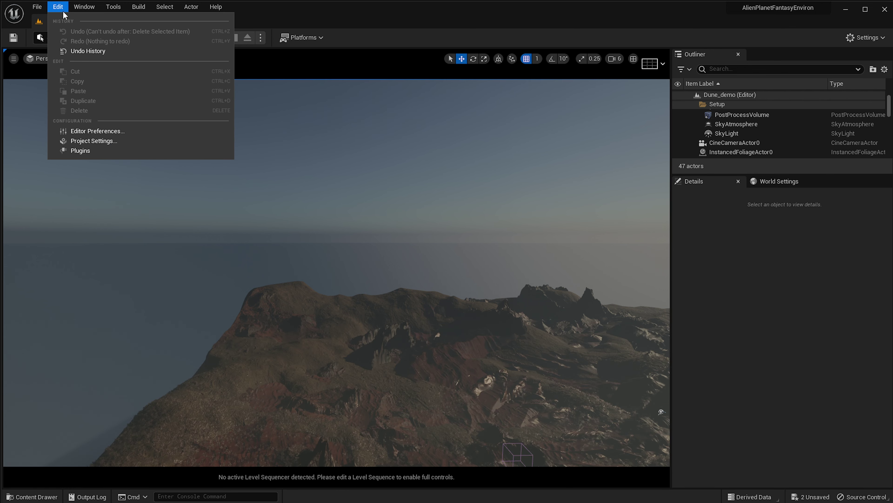
{"action": "left_click", "coordinate": [97, 151]}
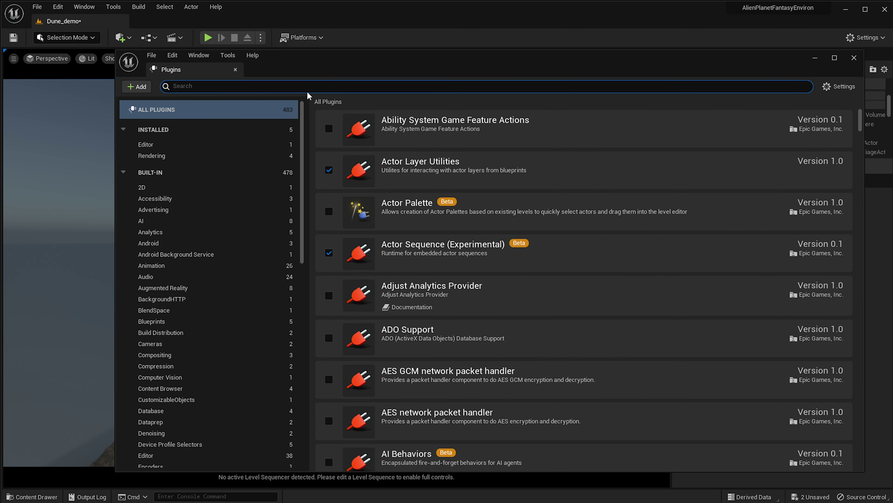
{"action": "type", "text": "sparse"}
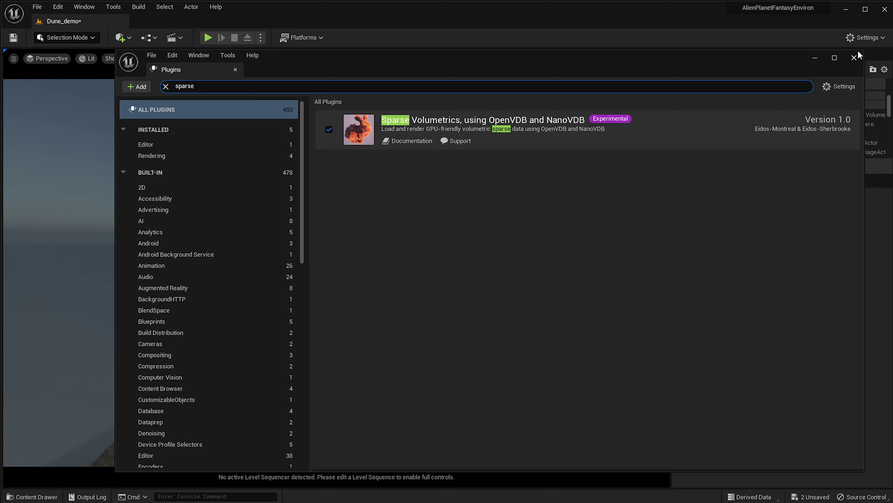
{"action": "left_click", "coordinate": [854, 58]}
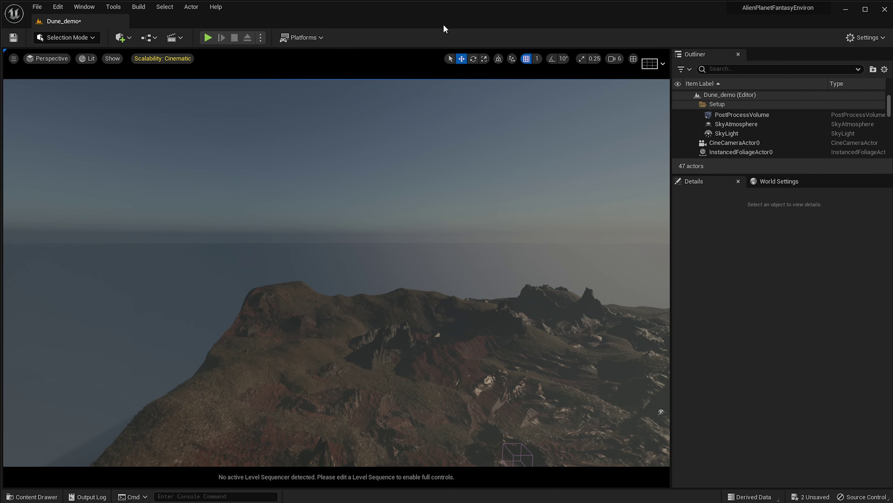
{"action": "right_click_drag", "start_coordinate": [370, 254], "coordinate": [415, 250]}
{"action": "right_click_drag", "start_coordinate": [344, 242], "coordinate": [343, 201]}
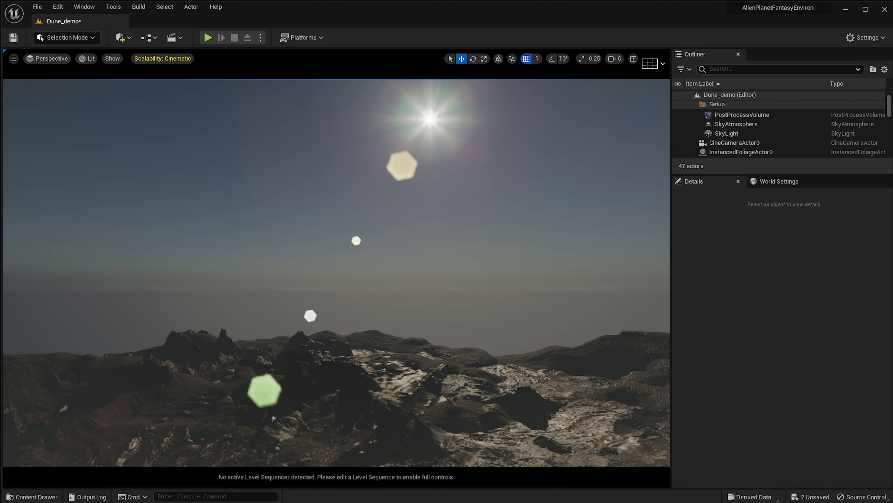
{"action": "key", "text": "alt+Tab"}
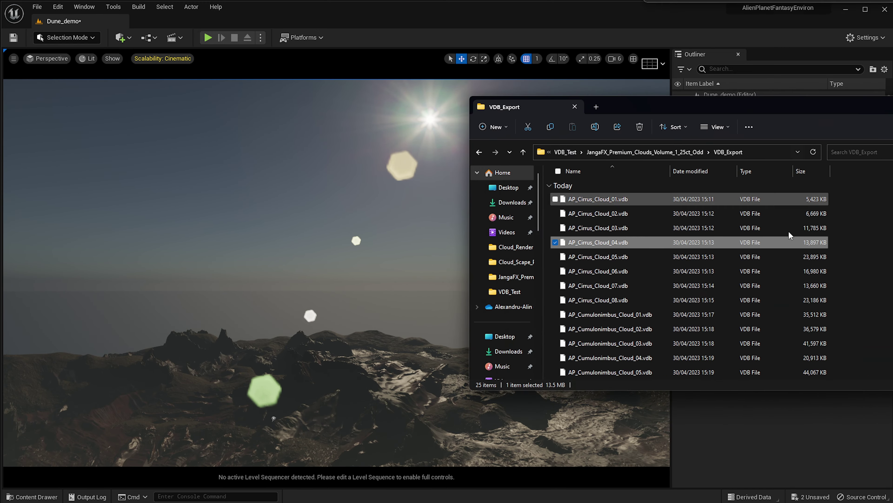
{"action": "left_click_drag", "start_coordinate": [614, 249], "coordinate": [333, 252]}
{"action": "left_click", "coordinate": [362, 22]}
{"action": "right_click_drag", "start_coordinate": [355, 276], "coordinate": [336, 274]}
{"action": "key", "text": "Delete"}
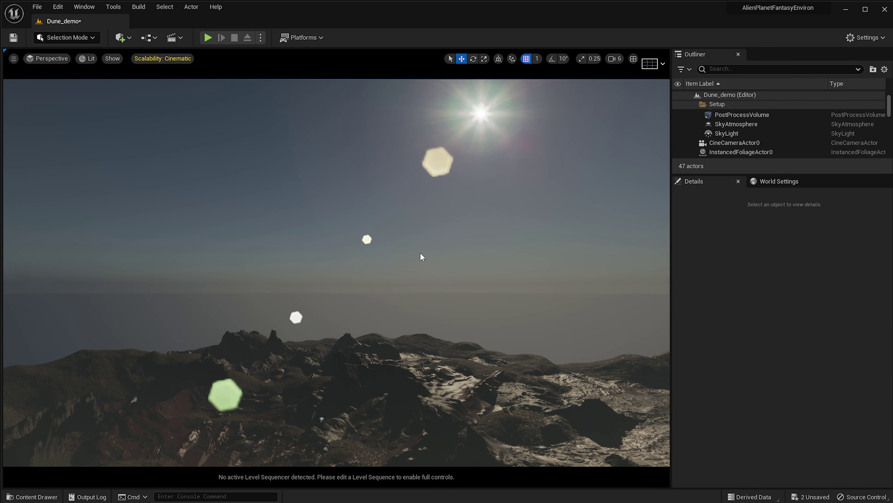
Import AP_Cirrus_Cloud_04.vdb into the Terrain maps folder as a sequence from frame 1 to 8, with quantization set to None
{"action": "right_click_drag", "start_coordinate": [418, 252], "coordinate": [404, 250]}
{"action": "key", "text": "ctrl+space"}
{"action": "key", "text": "alt+Tab"}
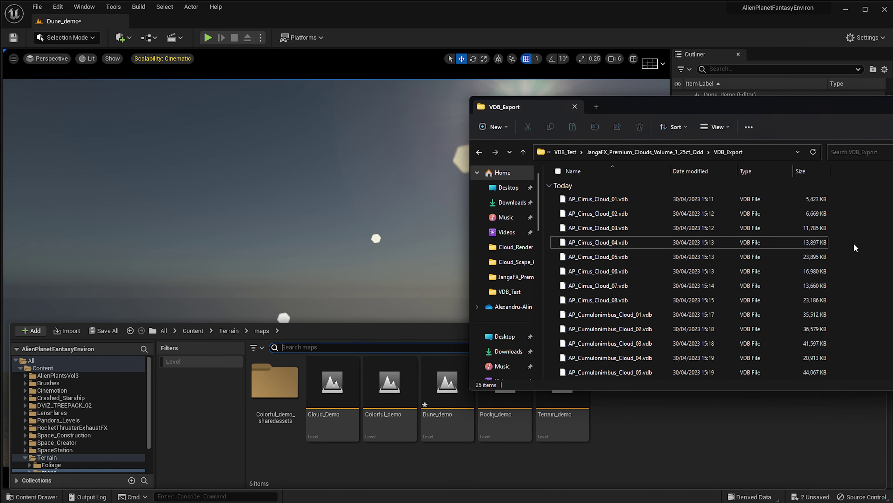
{"action": "left_click_drag", "start_coordinate": [598, 243], "coordinate": [685, 441]}
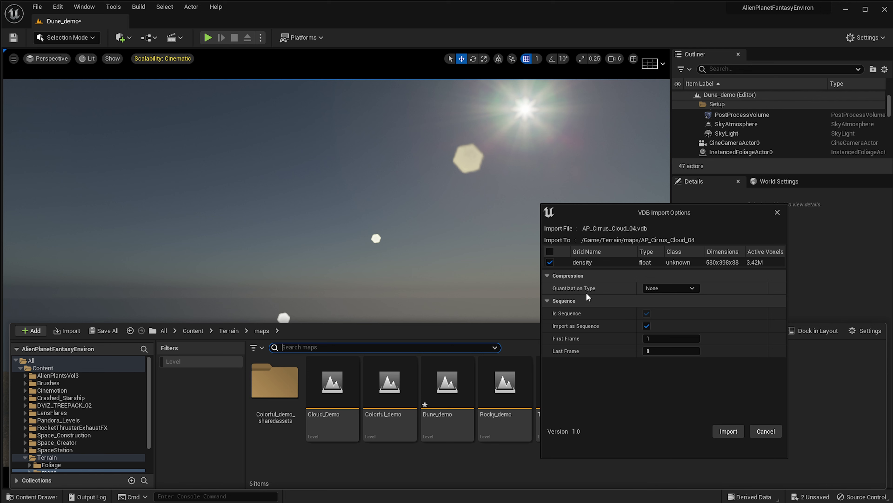
{"action": "left_click", "coordinate": [663, 288]}
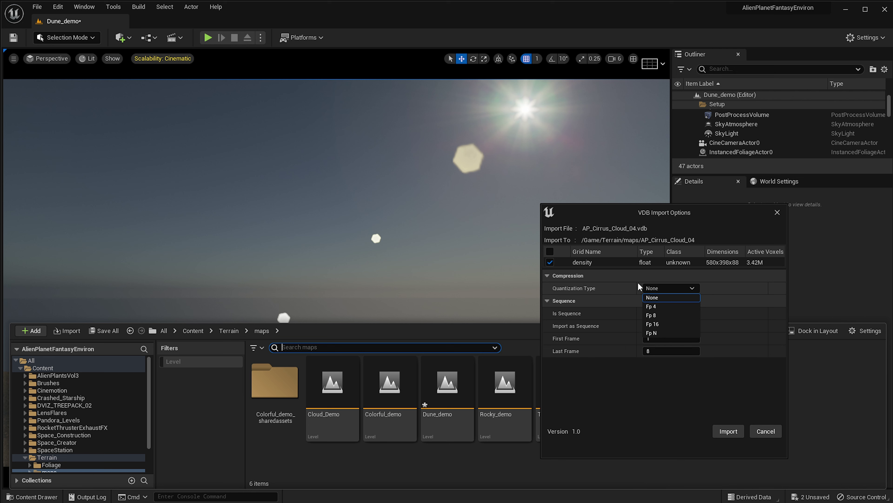
{"action": "left_click", "coordinate": [661, 302]}
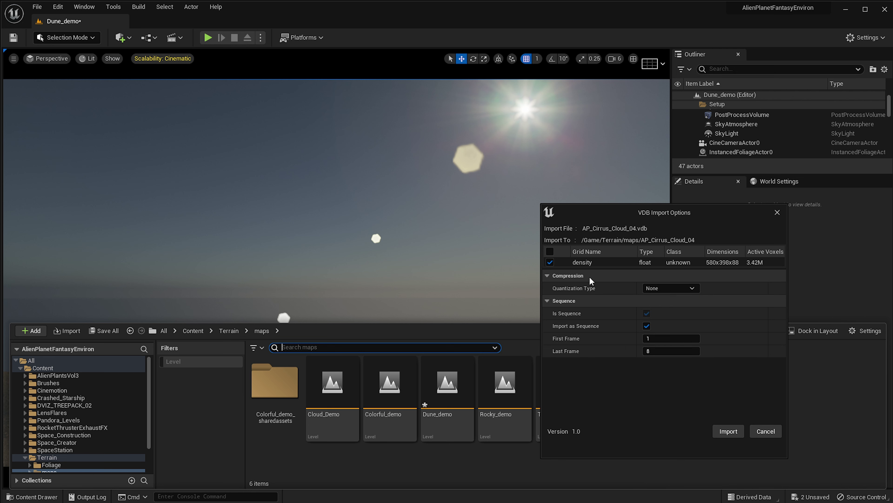
{"action": "left_click", "coordinate": [728, 431]}
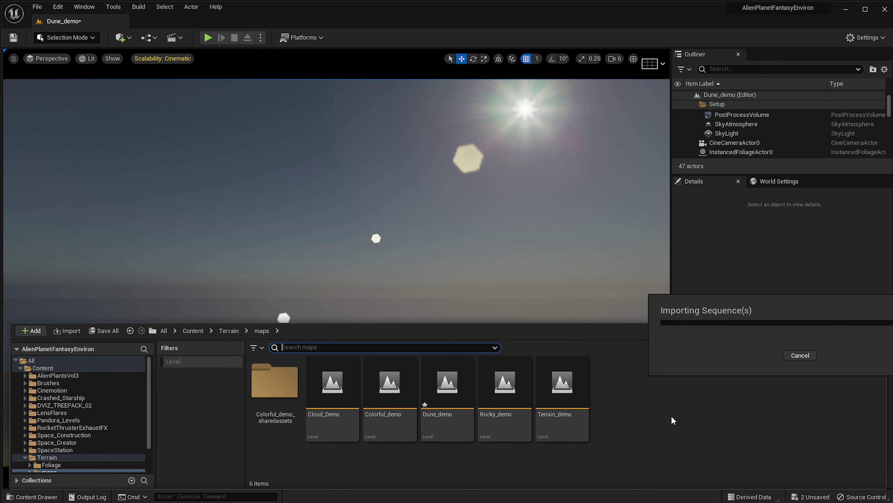
Place the imported AP_Cirrus_Cloud_seq asset in the level above the terrain
{"action": "left_click", "coordinate": [612, 435]}
{"action": "left_click", "coordinate": [526, 300]}
{"action": "key", "text": "ctrl+space"}
{"action": "left_click_drag", "start_coordinate": [343, 384], "coordinate": [385, 249]}
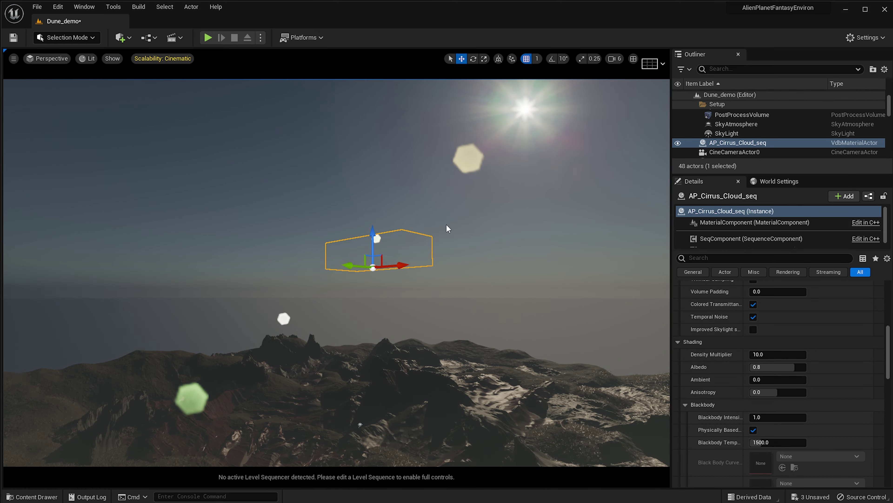
Scale the cirrus cloud actor uniformly to 50
{"action": "right_click_drag", "start_coordinate": [408, 285], "coordinate": [373, 287]}
{"action": "scroll", "coordinate": [779, 354], "scroll_direction": "up", "scroll_amount": 3}
{"action": "scroll", "coordinate": [779, 353], "scroll_direction": "up", "scroll_amount": 10}
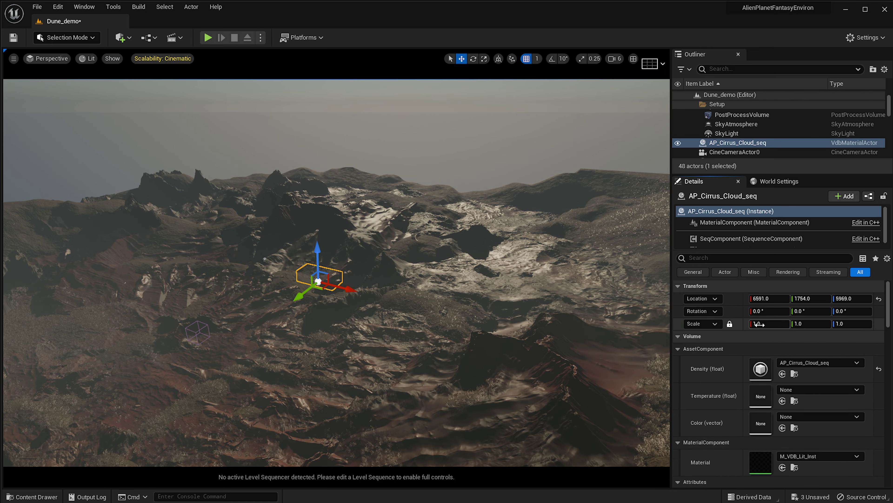
{"action": "type", "text": "50"}
{"action": "key", "text": "Return"}
Set the cloud's Density Multiplier to 500
{"action": "mouse_move", "coordinate": [439, 310]}
{"action": "right_mouse_down"}
{"action": "mouse_move", "coordinate": [429, 324]}
{"action": "mouse_move", "coordinate": [397, 320]}
{"action": "mouse_move", "coordinate": [405, 299]}
{"action": "mouse_move", "coordinate": [475, 260]}
{"action": "mouse_move", "coordinate": [211, 197]}
{"action": "mouse_move", "coordinate": [259, 212]}
{"action": "right_mouse_up"}
{"action": "key", "text": "s"}
{"action": "key", "text": "w"}
{"action": "key", "text": "q"}
{"action": "scroll", "coordinate": [746, 420], "scroll_direction": "down", "scroll_amount": 10}
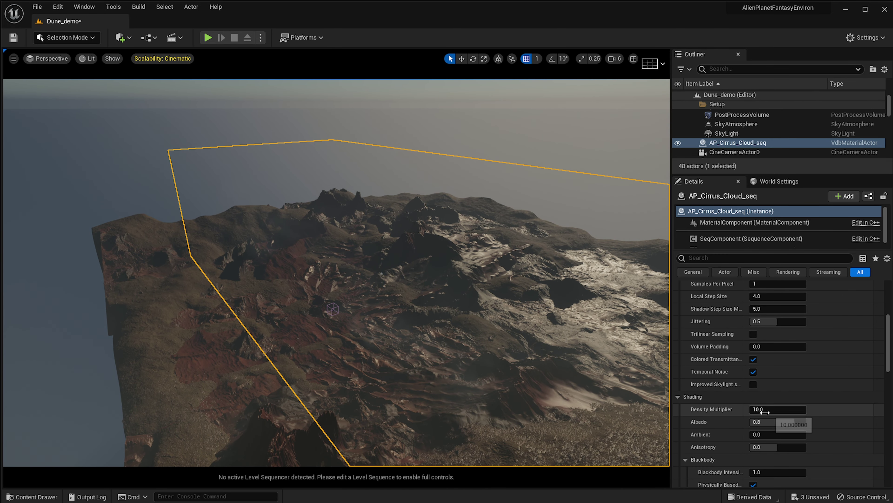
{"action": "left_click", "coordinate": [767, 409]}
{"action": "type", "text": "500"}
{"action": "key", "text": "Return"}
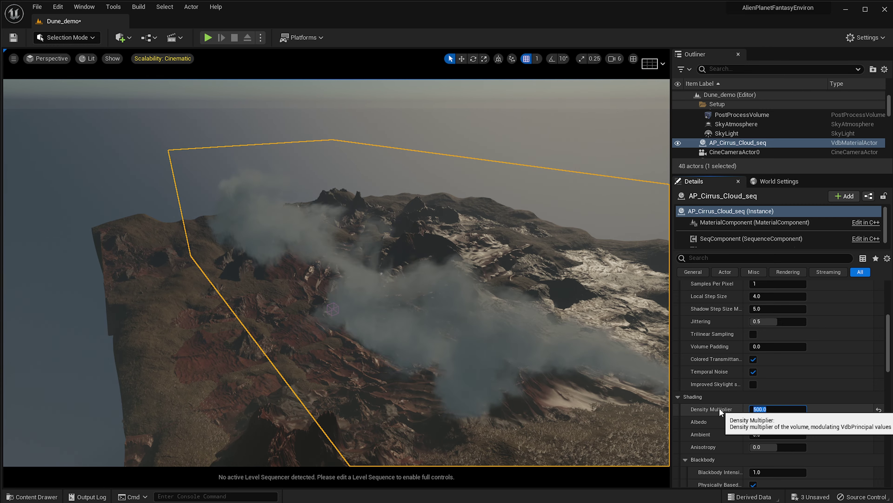
Try a different Ambient shading value on the cloud and undo the change
{"action": "right_click_drag", "start_coordinate": [492, 300], "coordinate": [309, 285]}
{"action": "right_click_drag", "start_coordinate": [366, 275], "coordinate": [355, 277]}
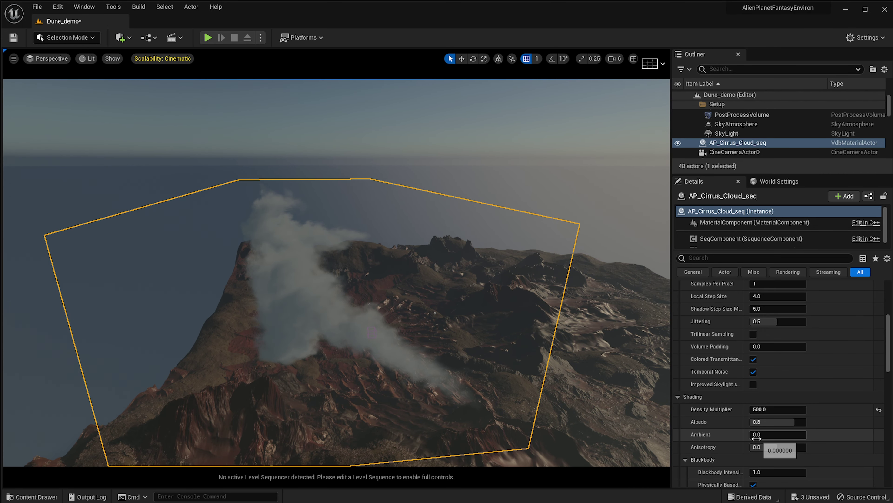
{"action": "left_click_drag", "start_coordinate": [774, 434], "coordinate": [792, 421]}
{"action": "key", "text": "ctrl+z"}
{"action": "right_click_drag", "start_coordinate": [562, 337], "coordinate": [520, 299]}
{"action": "right_click_drag", "start_coordinate": [296, 271], "coordinate": [288, 270]}
Set the cloud's Local Step Size and Shadow Step Size to 1 and enable Trilinear Sampling
{"action": "scroll", "coordinate": [791, 347], "scroll_direction": "up", "scroll_amount": 2}
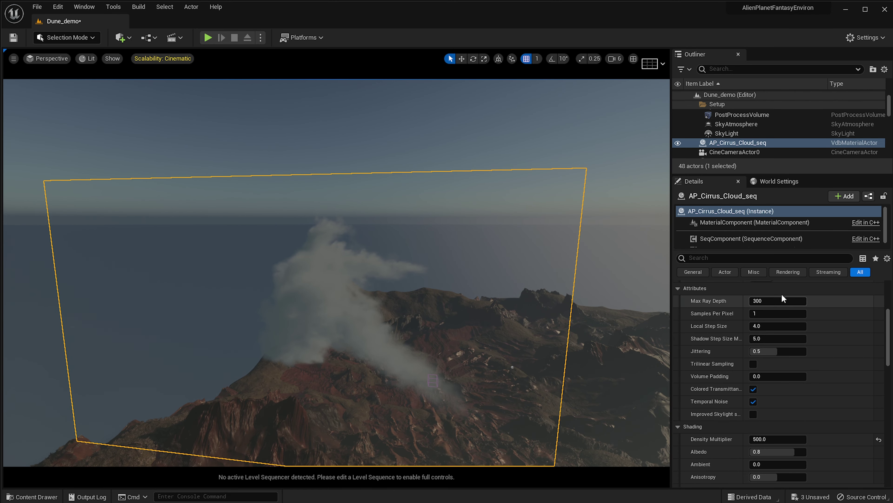
{"action": "left_click", "coordinate": [771, 326]}
{"action": "type", "text": "1"}
{"action": "scroll", "coordinate": [887, 386], "scroll_direction": "down", "scroll_amount": 10}
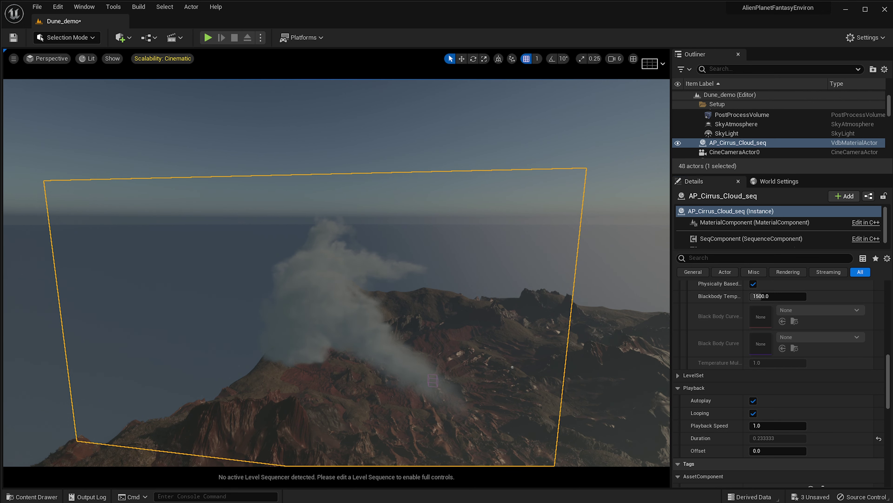
{"action": "scroll", "coordinate": [780, 357], "scroll_direction": "up", "scroll_amount": 8}
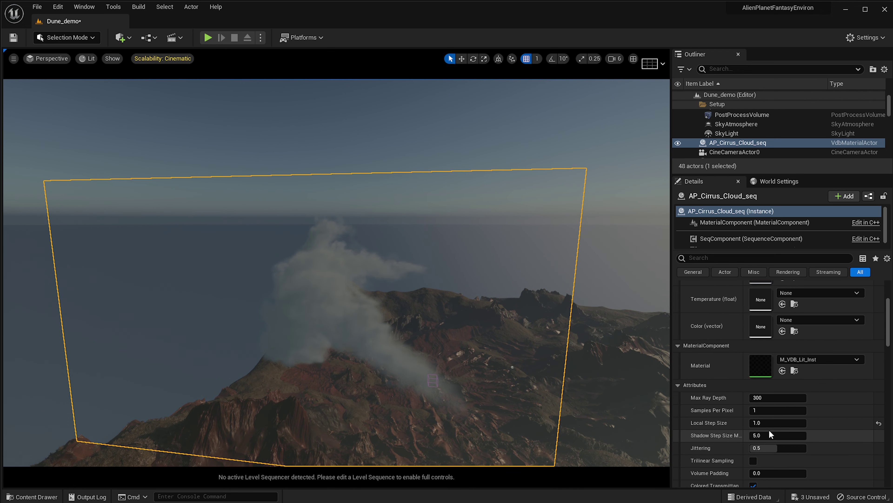
{"action": "left_click", "coordinate": [770, 435]}
{"action": "type", "text": "1"}
{"action": "key", "text": "Return"}
{"action": "scroll", "coordinate": [793, 445], "scroll_direction": "down", "scroll_amount": 2}
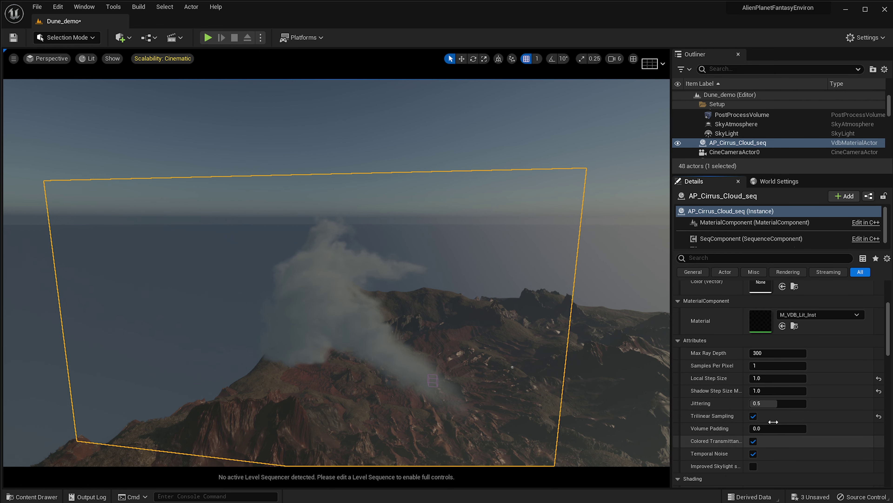
Set the cloud's Jittering to 1.0 and enable its Improved Skylight option
{"action": "key", "text": "w"}
{"action": "right_click_drag", "start_coordinate": [412, 355], "coordinate": [378, 344]}
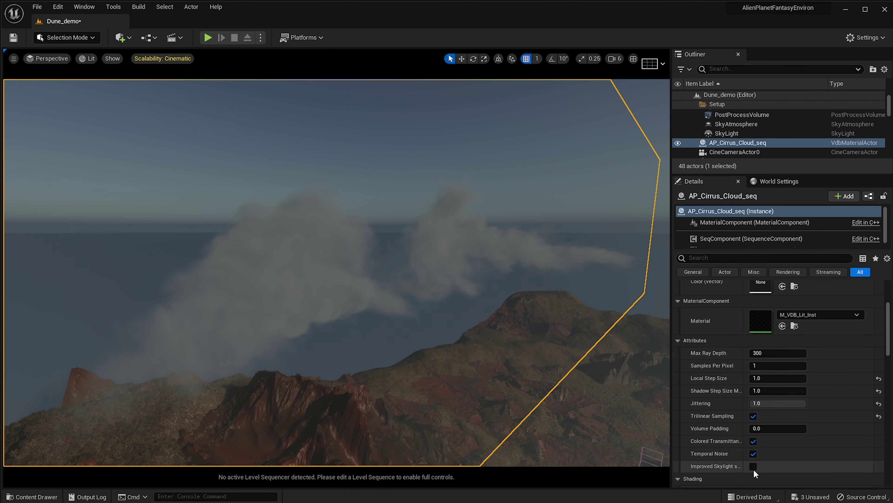
{"action": "left_click", "coordinate": [754, 469]}
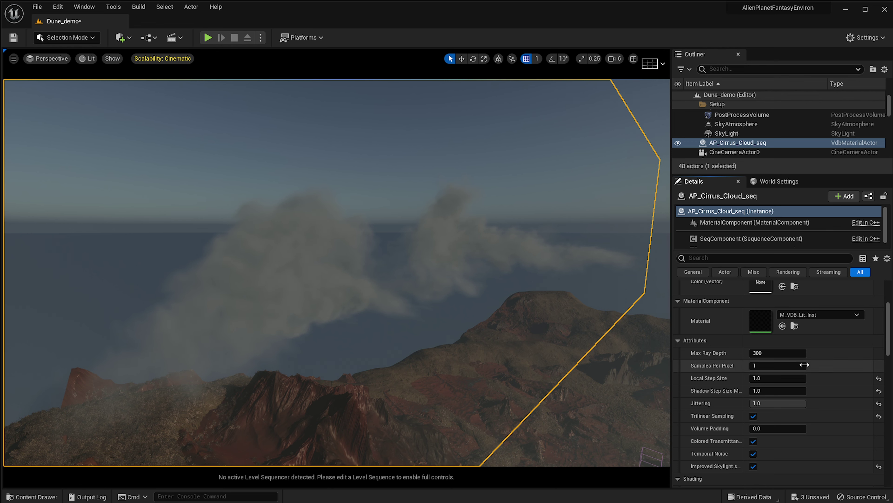
Examine the cloud against the sun and the DirectionalLight's transform and light settings
{"action": "scroll", "coordinate": [738, 457], "scroll_direction": "down", "scroll_amount": 5}
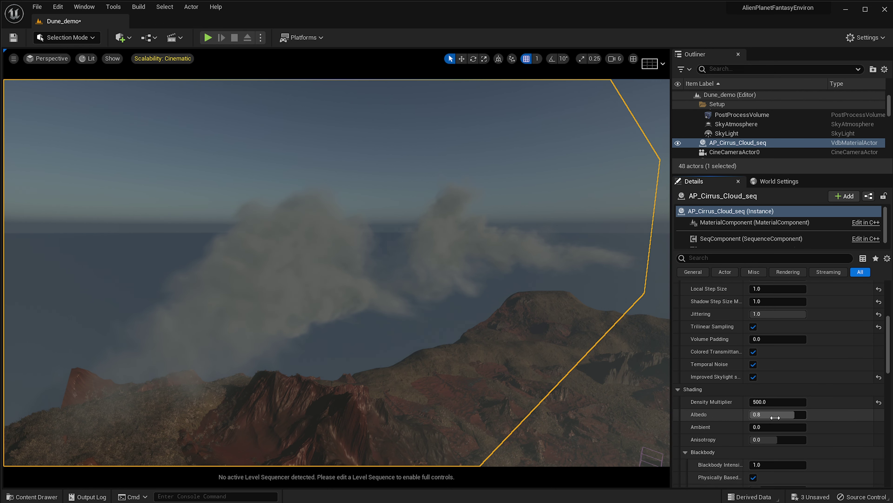
{"action": "right_click_drag", "start_coordinate": [495, 316], "coordinate": [480, 317]}
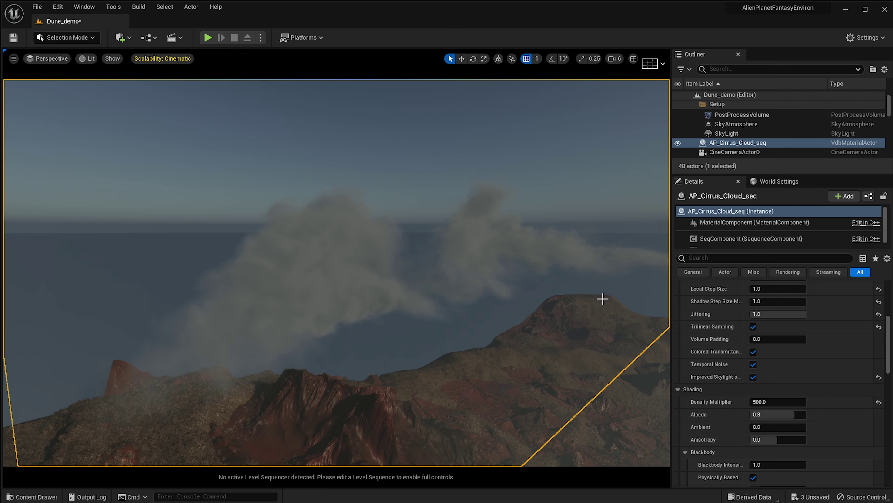
{"action": "right_click_drag", "start_coordinate": [411, 208], "coordinate": [602, 208]}
{"action": "right_click_drag", "start_coordinate": [335, 148], "coordinate": [335, 136]}
{"action": "scroll", "coordinate": [729, 133], "scroll_direction": "up", "scroll_amount": 2}
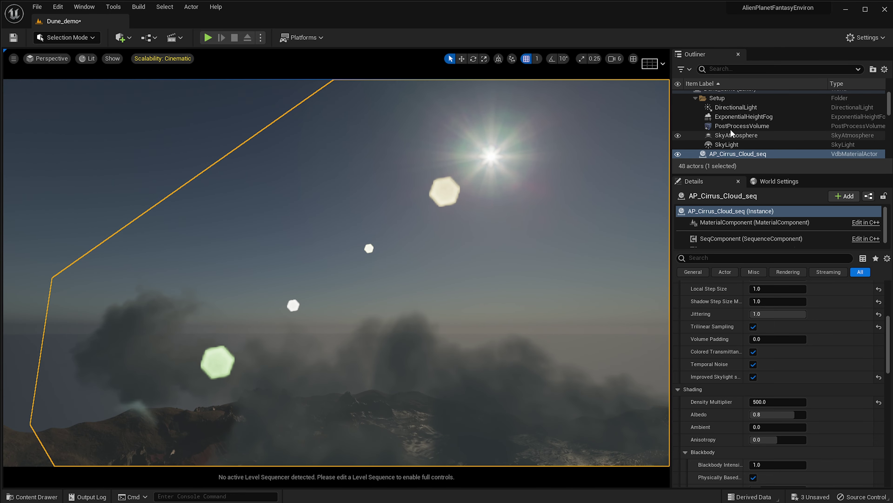
{"action": "left_click", "coordinate": [734, 108]}
{"action": "scroll", "coordinate": [731, 309], "scroll_direction": "up", "scroll_amount": 5}
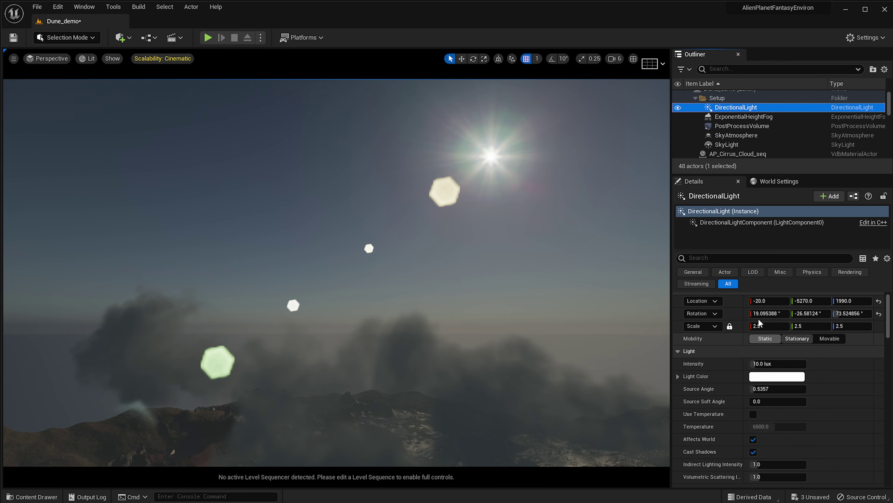
Hide the PostProcessVolume in the level to view the cloud and terrain without its color grading
{"action": "left_click", "coordinate": [716, 127]}
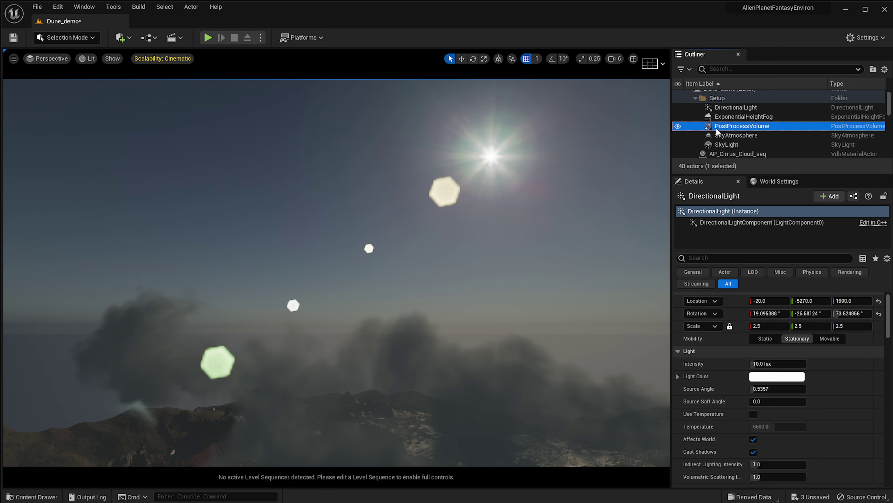
{"action": "left_click", "coordinate": [677, 126]}
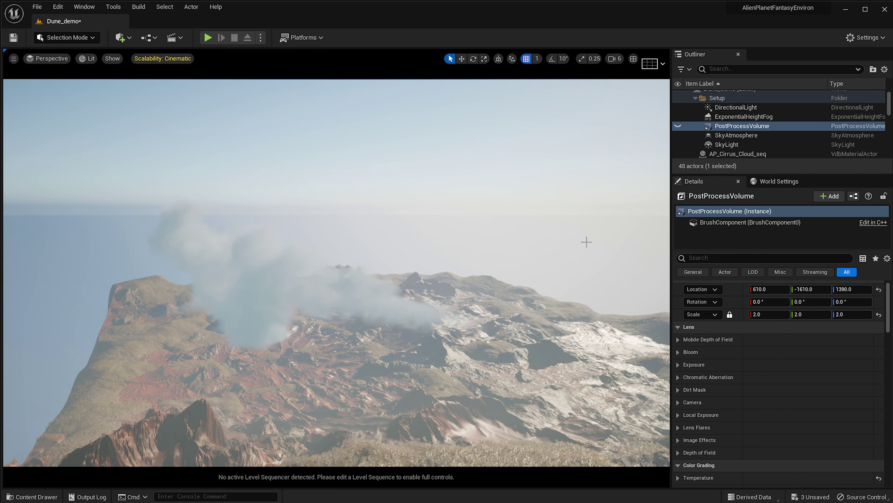
{"action": "right_click_drag", "start_coordinate": [586, 242], "coordinate": [586, 229]}
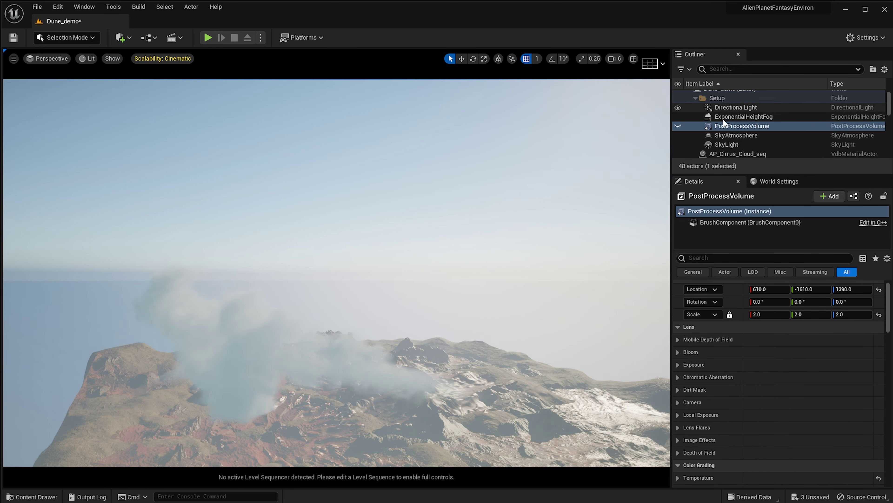
{"action": "right_click_drag", "start_coordinate": [612, 359], "coordinate": [598, 387]}
{"action": "key", "text": "s"}
{"action": "right_click_drag", "start_coordinate": [461, 314], "coordinate": [449, 298]}
{"action": "key", "text": "w"}
{"action": "left_click", "coordinate": [678, 126]}
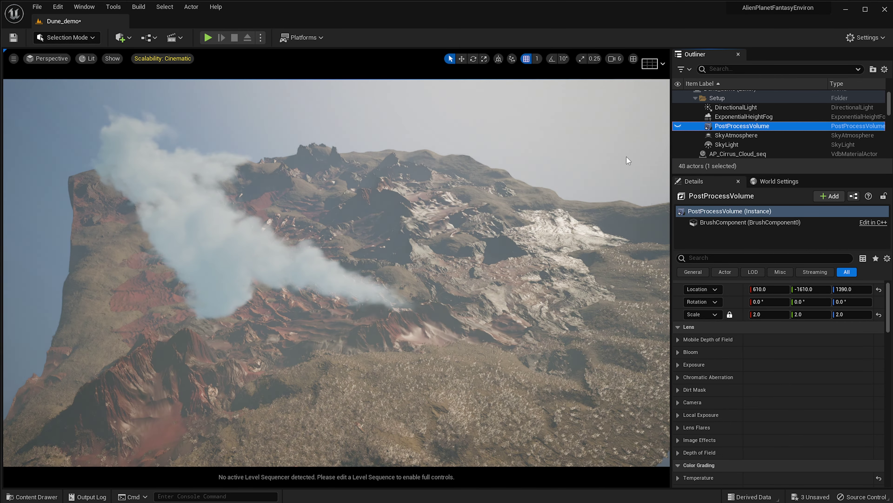
Select the cirrus cloud and rotate the sun to a low position just above the horizon behind it
{"action": "right_click_drag", "start_coordinate": [628, 160], "coordinate": [628, 158]}
{"action": "left_click", "coordinate": [425, 303]}
{"action": "mouse_move", "coordinate": [425, 303]}
{"action": "right_mouse_down"}
{"action": "mouse_move", "coordinate": [454, 303]}
{"action": "mouse_move", "coordinate": [418, 302]}
{"action": "right_mouse_up"}
{"action": "left_click_drag", "start_coordinate": [629, 365], "coordinate": [552, 333], "text": "alt"}
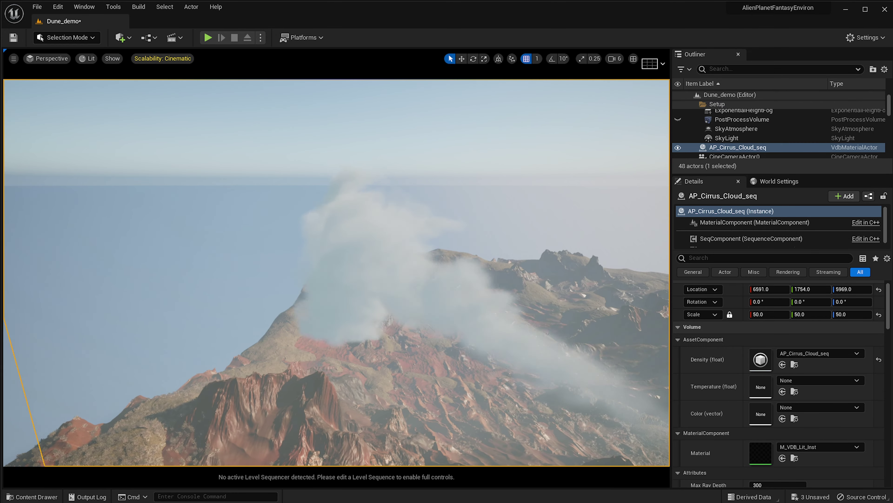
{"action": "scroll", "coordinate": [784, 440], "scroll_direction": "down", "scroll_amount": 5}
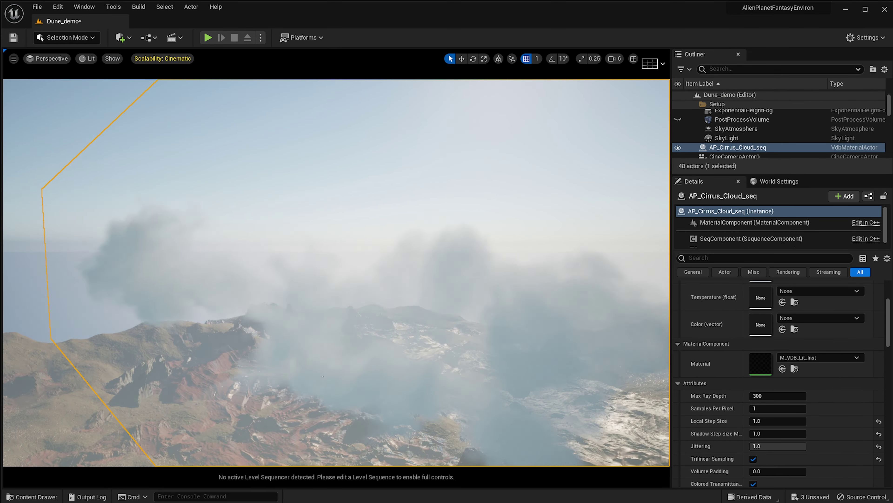
{"action": "mouse_move", "coordinate": [400, 321]}
{"action": "middle_mouse_down"}
{"action": "mouse_move", "coordinate": [400, 355]}
{"action": "mouse_move", "coordinate": [400, 321]}
{"action": "middle_mouse_up"}
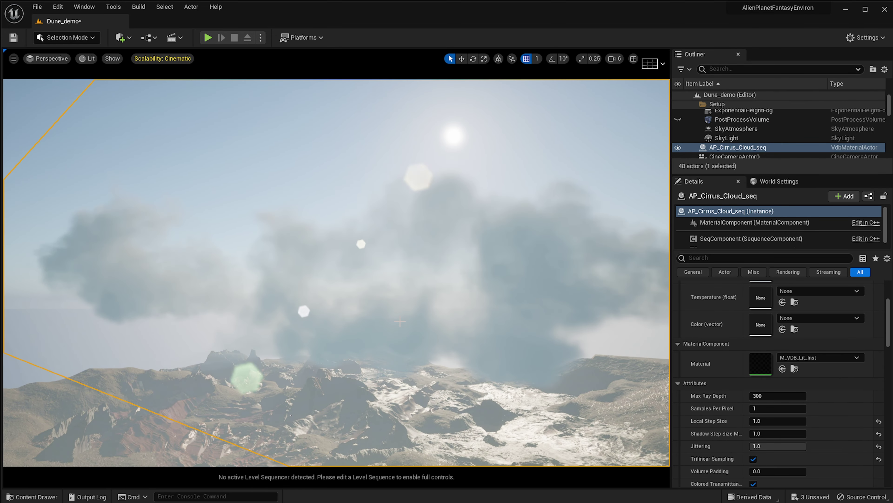
{"action": "key", "text": "ctrl+l"}
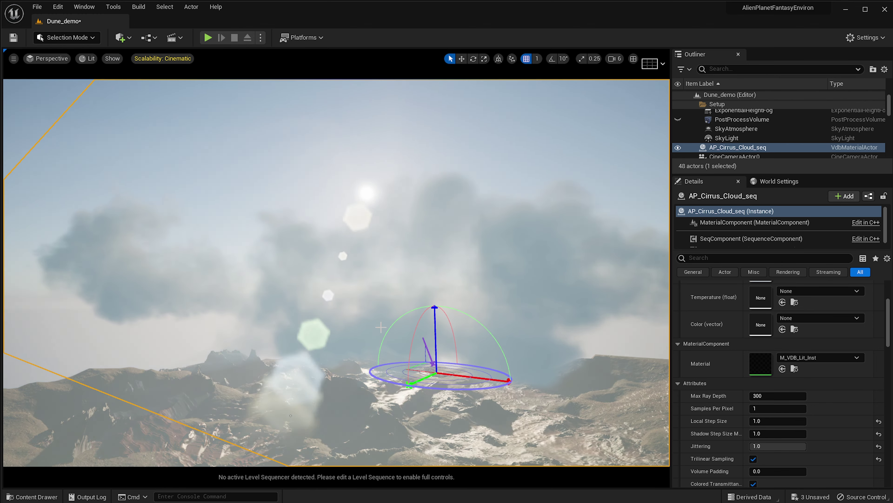
{"action": "key", "text": "ctrl+l"}
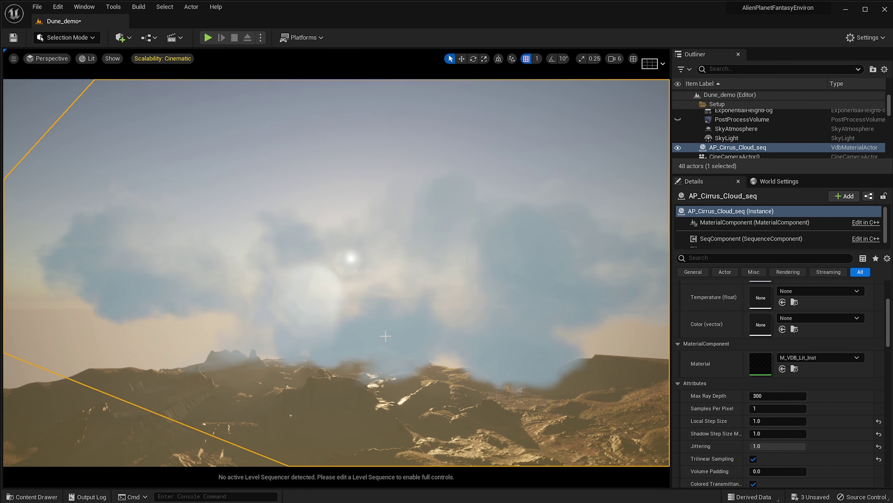
{"action": "key", "text": "ctrl+l"}
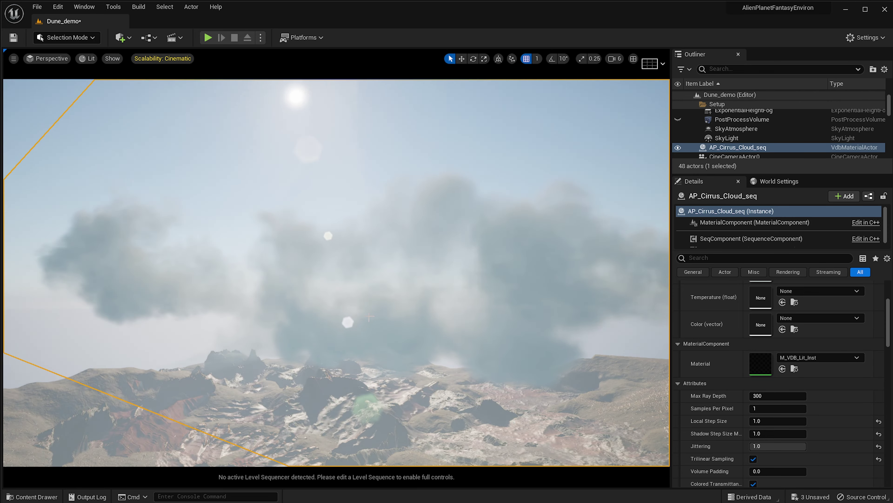
{"action": "key", "text": "ctrl+l"}
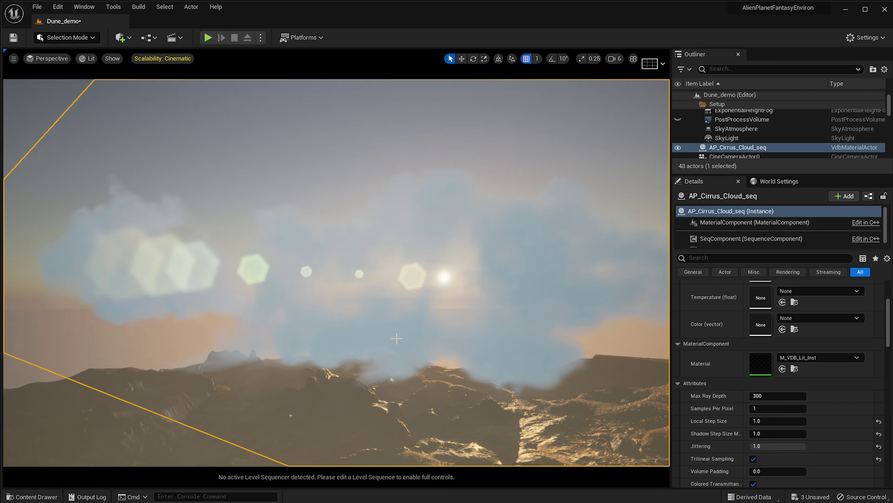
{"action": "key", "text": "ctrl+l"}
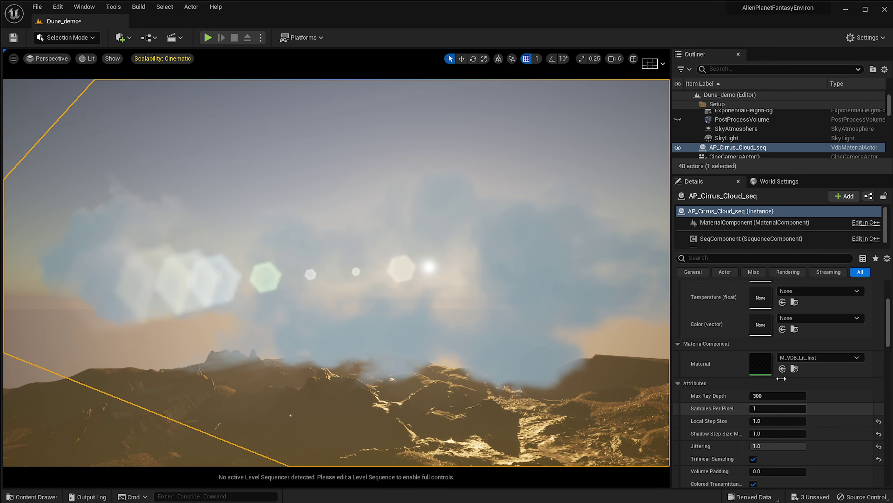
Raise the cloud's Density Multiplier to about 1254
{"action": "scroll", "coordinate": [762, 429], "scroll_direction": "down", "scroll_amount": 6}
{"action": "left_click_drag", "start_coordinate": [763, 429], "coordinate": [795, 429]}
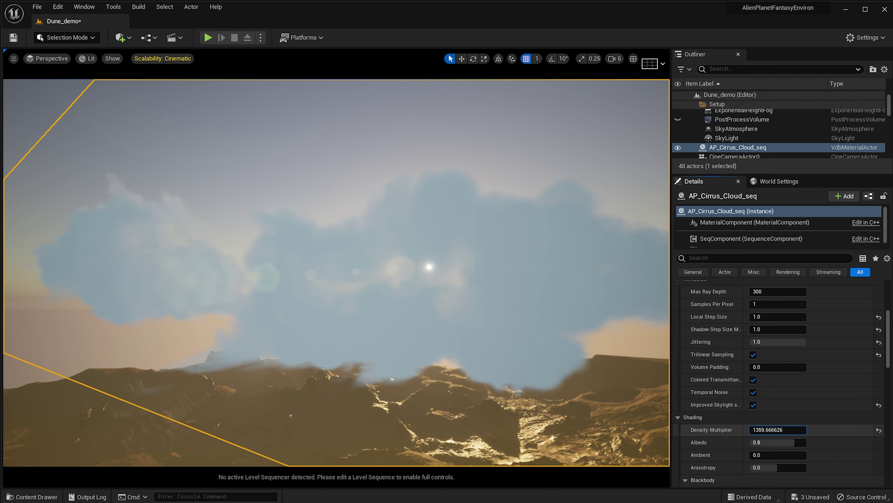
{"action": "right_click_drag", "start_coordinate": [492, 299], "coordinate": [408, 352]}
{"action": "key", "text": "s"}
{"action": "right_click_drag", "start_coordinate": [334, 271], "coordinate": [334, 271]}
Set the cloud's Albedo to 0.9 and refine it to 0.99
{"action": "mouse_move", "coordinate": [774, 443]}
{"action": "left_mouse_down"}
{"action": "mouse_move", "coordinate": [765, 442]}
{"action": "mouse_move", "coordinate": [776, 442]}
{"action": "left_mouse_up"}
{"action": "type", "text": "0.9"}
{"action": "key", "text": "Return"}
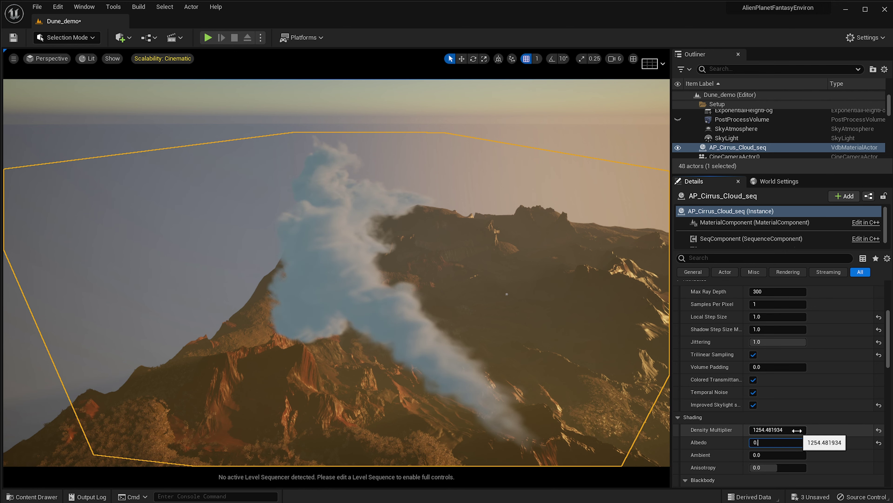
{"action": "type", "text": "9"}
{"action": "key", "text": "Return"}
{"action": "mouse_move", "coordinate": [500, 224]}
{"action": "left_mouse_down", "text": "alt"}
{"action": "mouse_move", "coordinate": [626, 218]}
{"action": "mouse_move", "coordinate": [500, 215]}
{"action": "left_mouse_up", "text": "alt"}
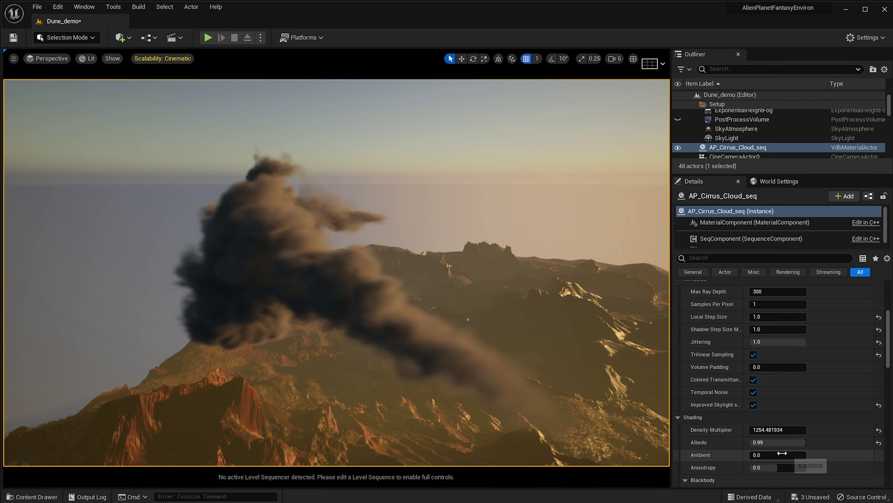
Raise the cloud's Ambient shading value to about 2.02 and examine the cloud from several sides
{"action": "left_click_drag", "start_coordinate": [782, 453], "coordinate": [808, 453]}
{"action": "left_click_drag", "start_coordinate": [323, 321], "coordinate": [169, 320], "text": "alt"}
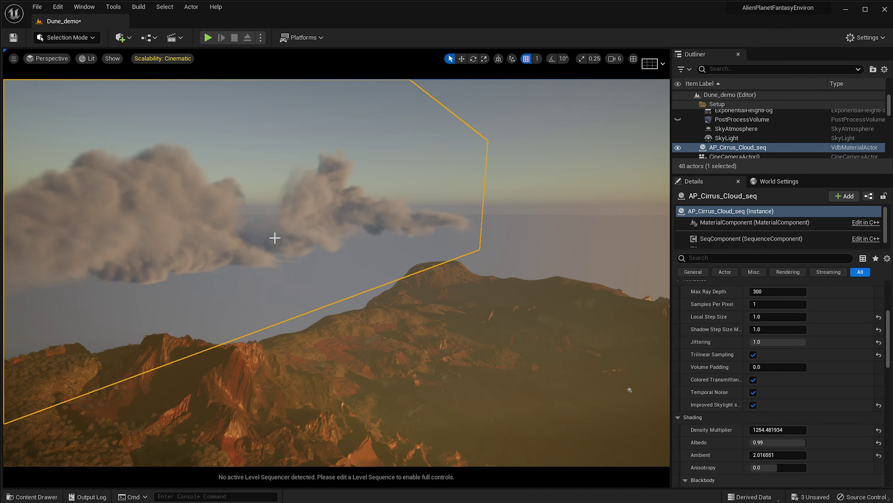
{"action": "left_click_drag", "start_coordinate": [490, 353], "coordinate": [506, 338], "text": "alt"}
{"action": "right_click_drag", "start_coordinate": [447, 299], "coordinate": [352, 320]}
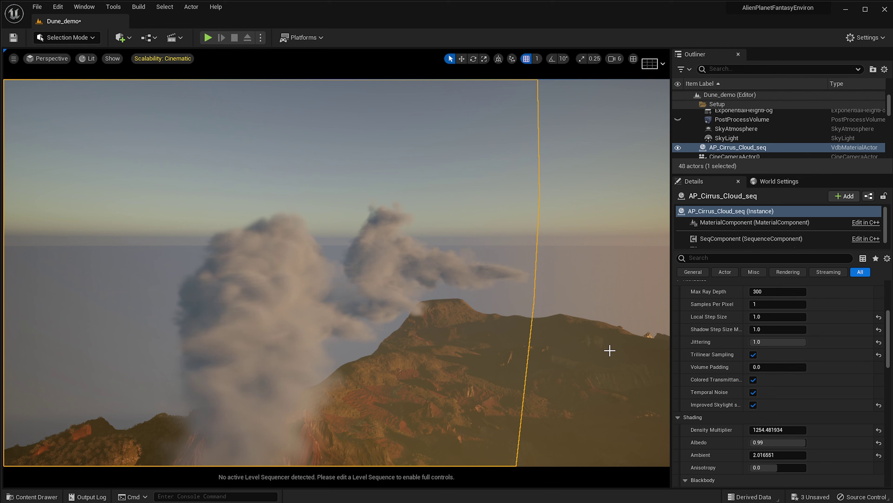
{"action": "right_click_drag", "start_coordinate": [551, 338], "coordinate": [511, 329]}
{"action": "right_click_drag", "start_coordinate": [415, 366], "coordinate": [438, 367]}
{"action": "scroll", "coordinate": [809, 383], "scroll_direction": "down", "scroll_amount": 2}
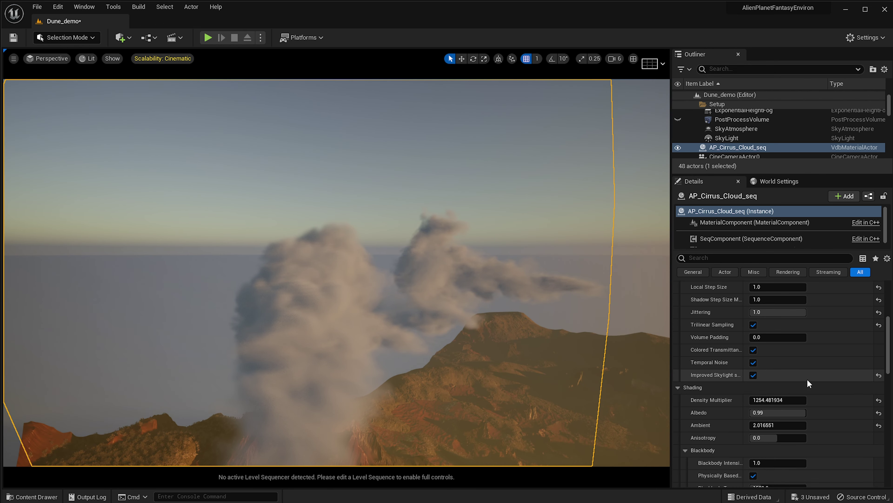
{"action": "right_click_drag", "start_coordinate": [518, 319], "coordinate": [527, 342]}
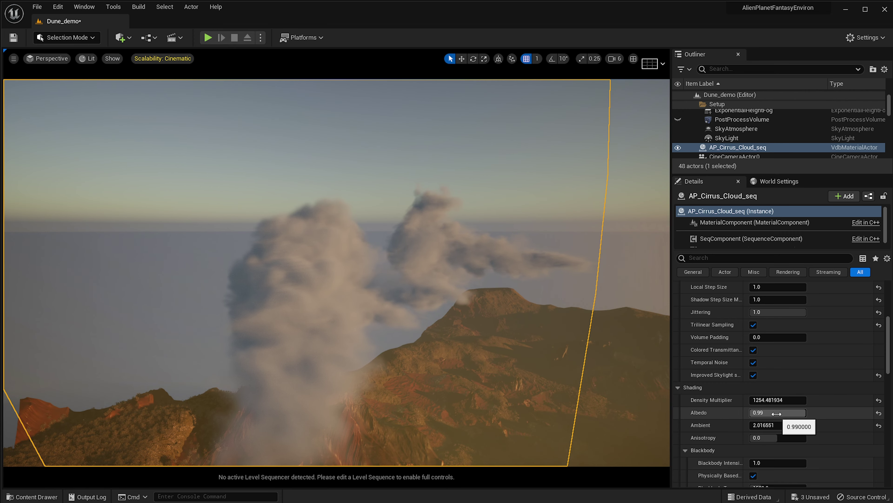
Try Albedo values of 1.0, 0.8 and 0 on the cloud, and settle on 0.9
{"action": "left_click_drag", "start_coordinate": [783, 413], "coordinate": [782, 412]}
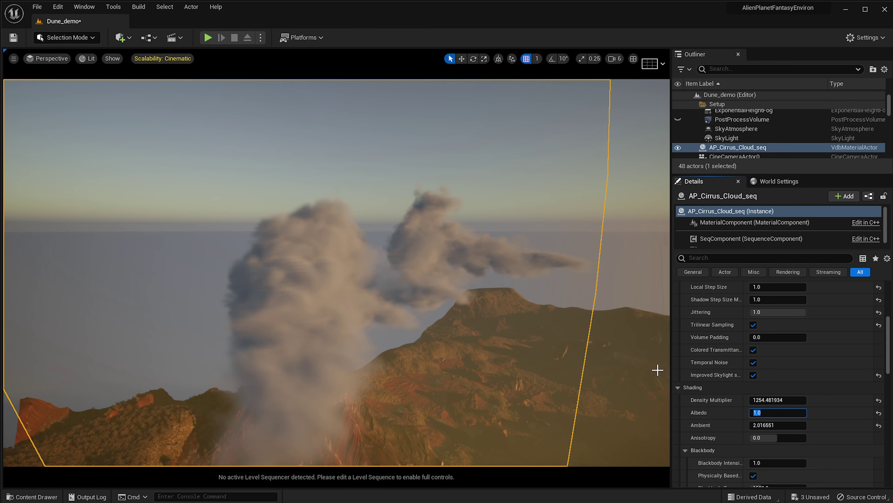
{"action": "type", "text": "0.8"}
{"action": "key", "text": "Return"}
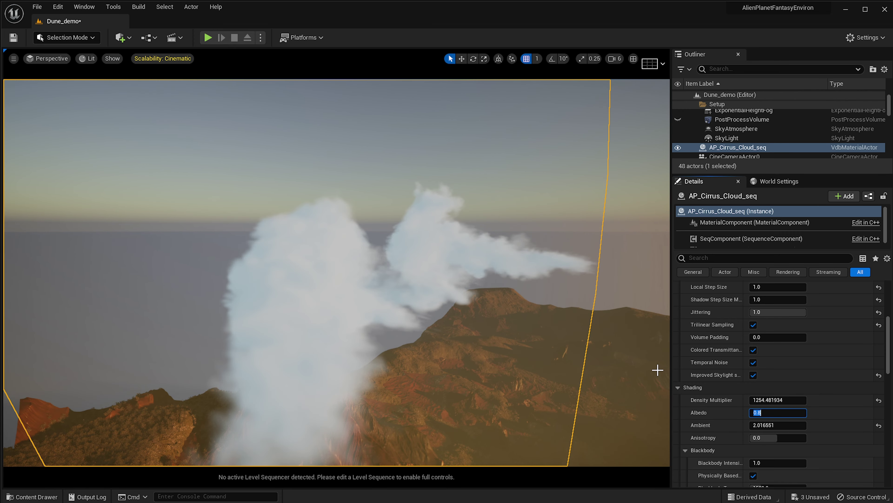
{"action": "type", "text": "0/"}
{"action": "key", "text": "Return"}
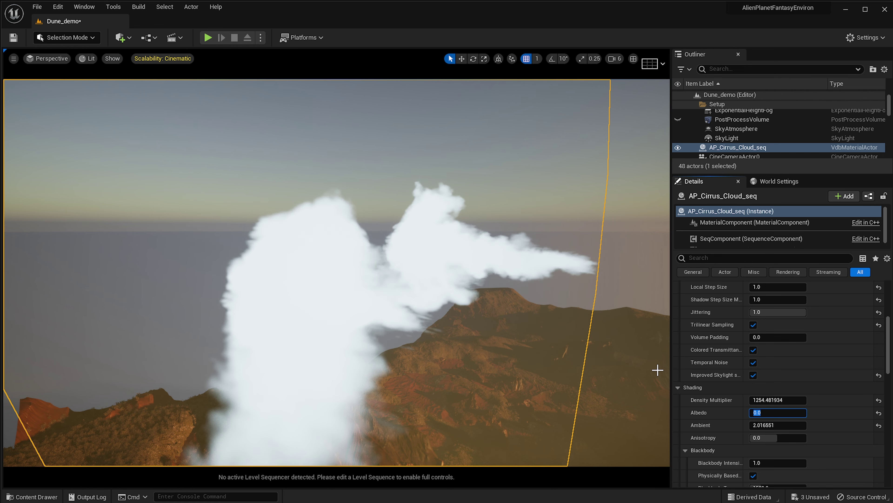
{"action": "type", "text": "0.9"}
{"action": "key", "text": "Return"}
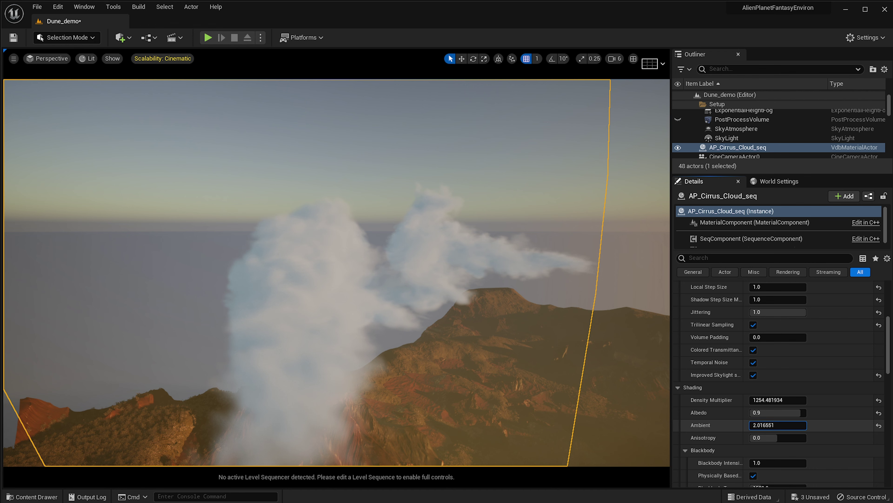
Set the cloud's Ambient shading value to 0
{"action": "left_click_drag", "start_coordinate": [776, 425], "coordinate": [780, 425]}
{"action": "mouse_move", "coordinate": [426, 328]}
{"action": "right_mouse_down"}
{"action": "mouse_move", "coordinate": [435, 348]}
{"action": "mouse_move", "coordinate": [422, 331]}
{"action": "right_mouse_up"}
{"action": "mouse_move", "coordinate": [435, 278]}
{"action": "right_mouse_down"}
{"action": "mouse_move", "coordinate": [425, 278]}
{"action": "mouse_move", "coordinate": [434, 286]}
{"action": "right_mouse_up"}
{"action": "right_click_drag", "start_coordinate": [380, 253], "coordinate": [532, 247]}
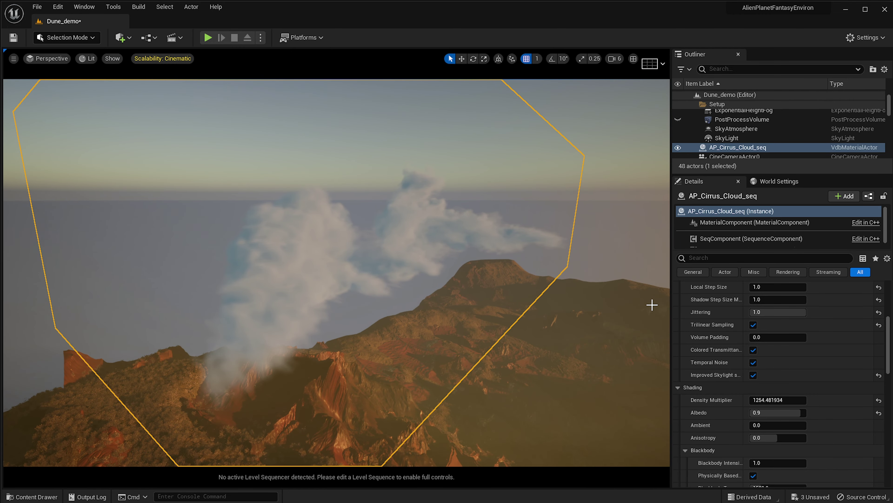
{"action": "mouse_move", "coordinate": [499, 282]}
{"action": "right_mouse_down"}
{"action": "mouse_move", "coordinate": [562, 282]}
{"action": "mouse_move", "coordinate": [395, 289]}
{"action": "mouse_move", "coordinate": [501, 275]}
{"action": "right_mouse_up"}
Enable Light Shaft Occlusion and Light Shaft Bloom on the DirectionalLight
{"action": "scroll", "coordinate": [756, 147], "scroll_direction": "up", "scroll_amount": 1}
{"action": "left_click", "coordinate": [735, 109]}
{"action": "scroll", "coordinate": [763, 398], "scroll_direction": "down", "scroll_amount": 10}
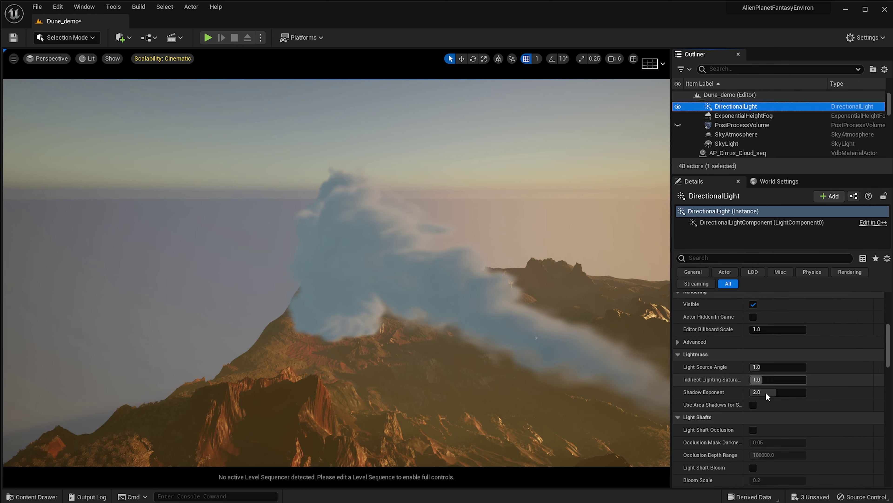
{"action": "scroll", "coordinate": [763, 357], "scroll_direction": "up", "scroll_amount": 1}
{"action": "left_click", "coordinate": [752, 356]}
{"action": "right_click_drag", "start_coordinate": [494, 355], "coordinate": [426, 345]}
{"action": "left_click", "coordinate": [753, 393]}
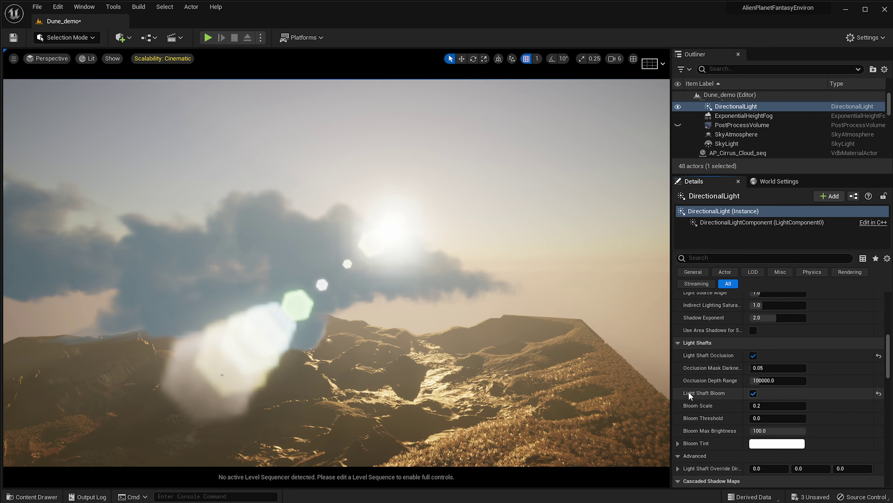
Set the DirectionalLight's light shaft Bloom Scale to 0.05 and Bloom Max Brightness to 50
{"action": "left_click", "coordinate": [769, 406]}
{"action": "type", "text": "0.05"}
{"action": "key", "text": "Return"}
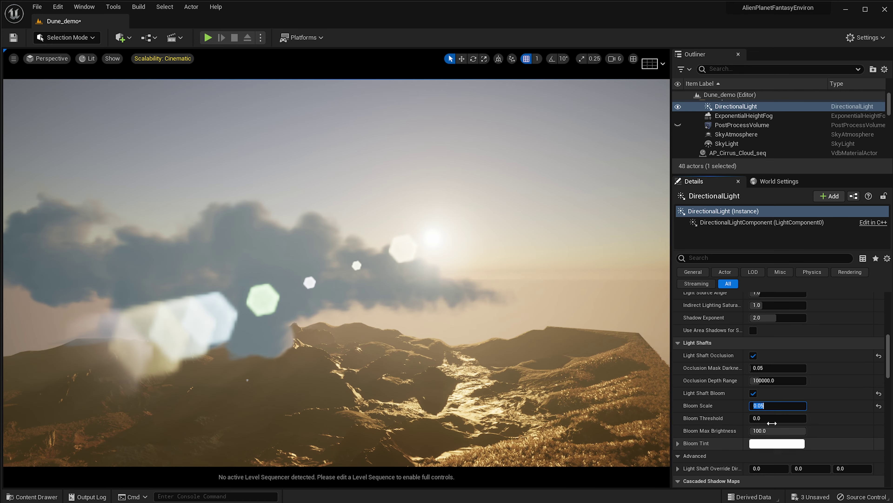
{"action": "key", "text": "Tab"}
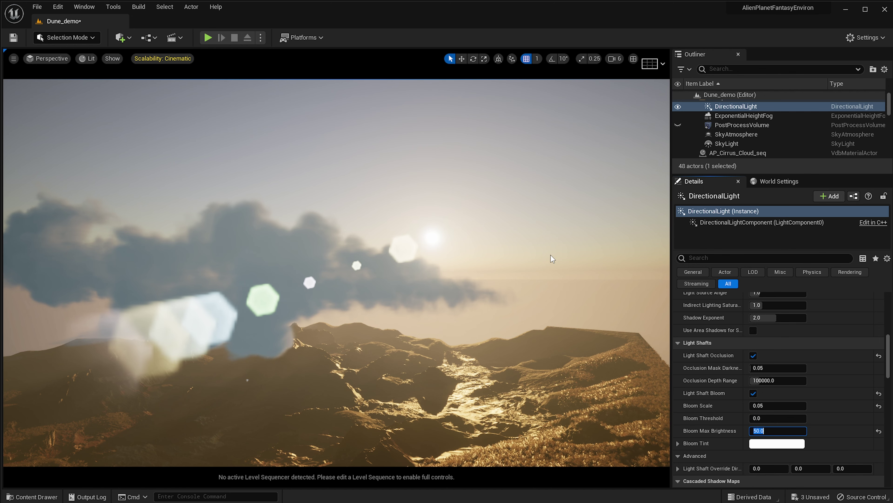
{"action": "middle_click_drag", "start_coordinate": [551, 255], "coordinate": [654, 264]}
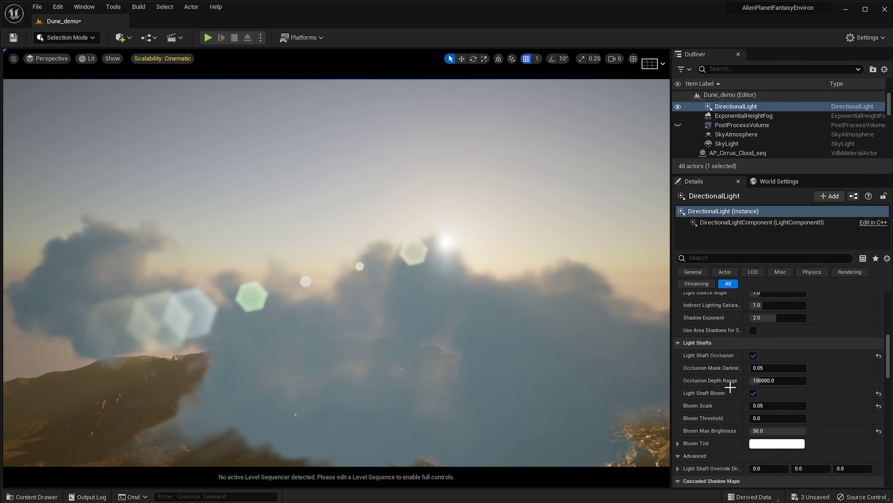
Set the DirectionalLight's light shaft Bloom Scale to 0.01 and Bloom Max Brightness to 100
{"action": "left_click", "coordinate": [788, 404]}
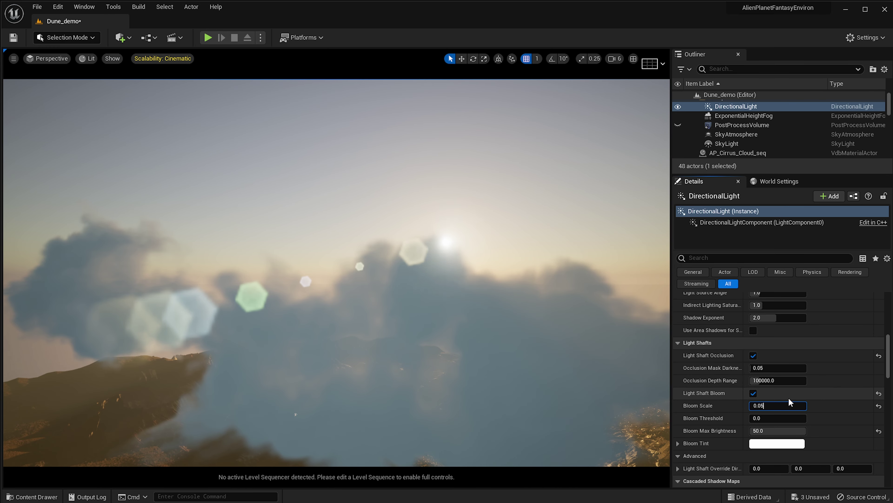
{"action": "type", "text": "0.01"}
{"action": "key", "text": "Return"}
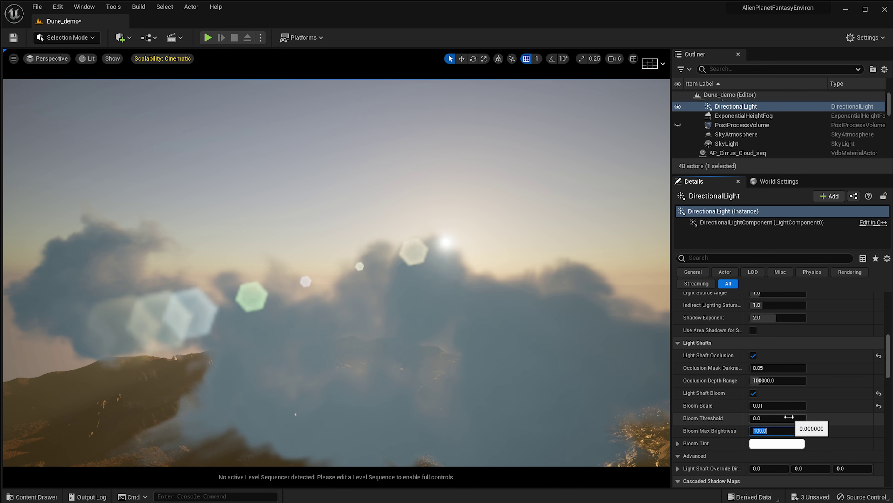
Set the DirectionalLight's light shaft Bloom Threshold to 4
{"action": "left_click_drag", "start_coordinate": [788, 417], "coordinate": [800, 417]}
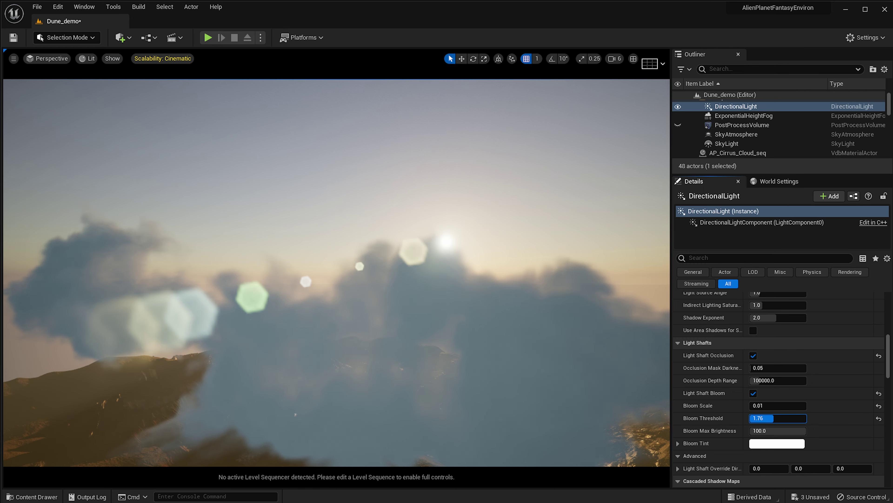
{"action": "left_click_drag", "start_coordinate": [780, 418], "coordinate": [780, 418]}
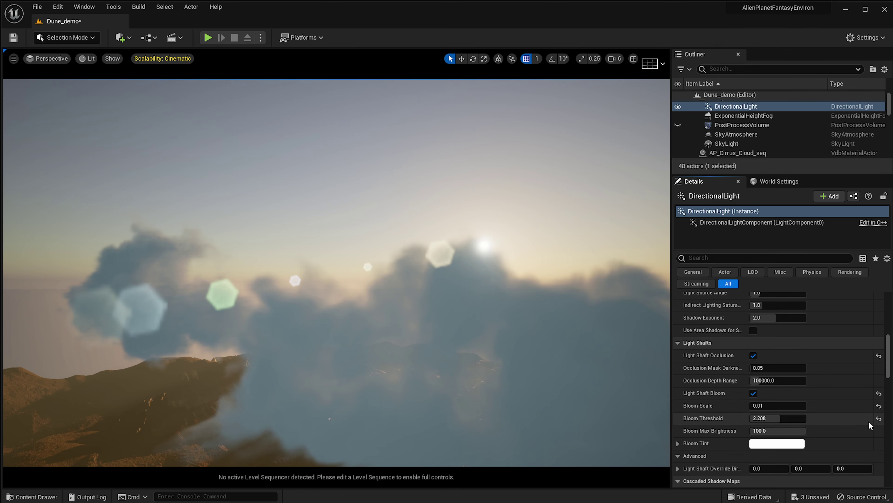
{"action": "left_click", "coordinate": [770, 418]}
{"action": "type", "text": "4"}
{"action": "key", "text": "Return"}
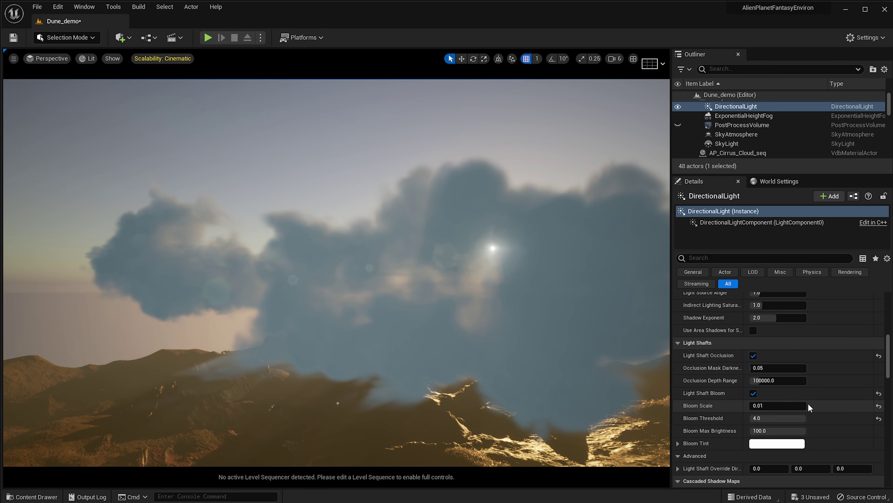
Try a light shaft Bloom Scale of 0.05 on the DirectionalLight, and settle on 0.001
{"action": "left_click_drag", "start_coordinate": [772, 406], "coordinate": [769, 405]}
{"action": "left_click", "coordinate": [770, 405]}
{"action": "type", "text": "0.05"}
{"action": "key", "text": "Return"}
{"action": "type", "text": "0.001"}
{"action": "key", "text": "Return"}
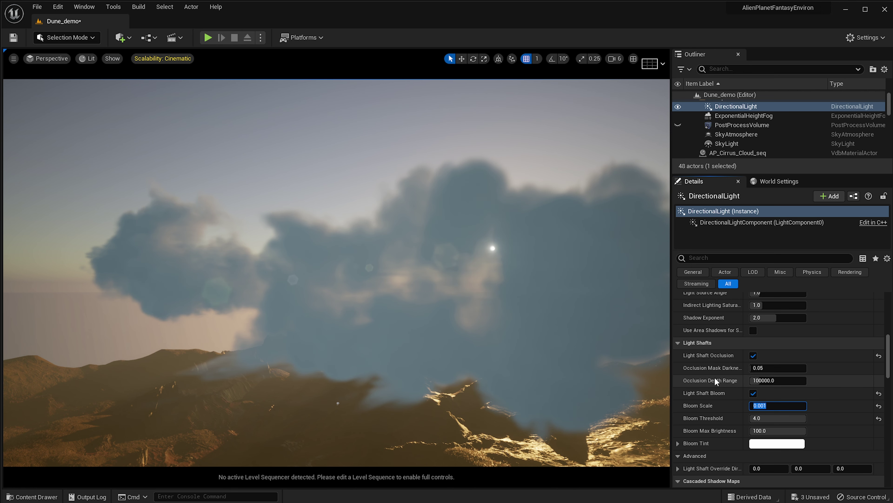
Rotate the sun through several positions behind the cloud, from high daylight to sunset, and finish with low, warm sunlight
{"action": "right_click_drag", "start_coordinate": [586, 302], "coordinate": [572, 302]}
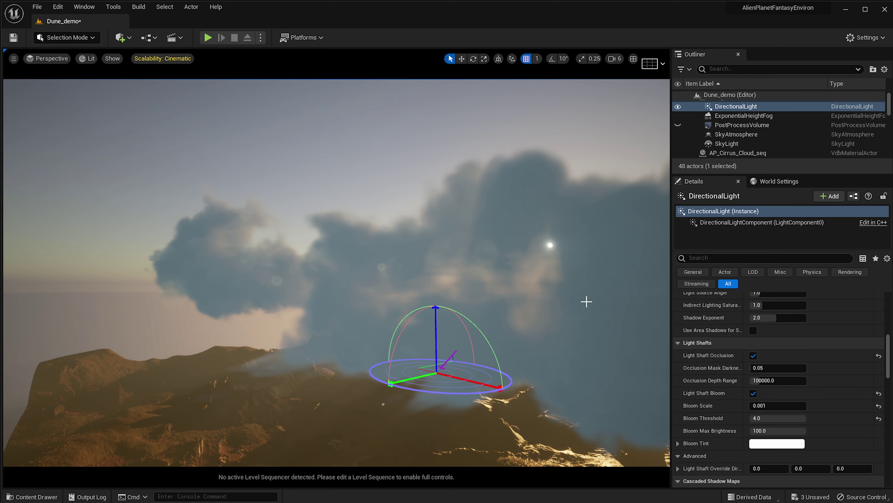
{"action": "key", "text": "ctrl+l"}
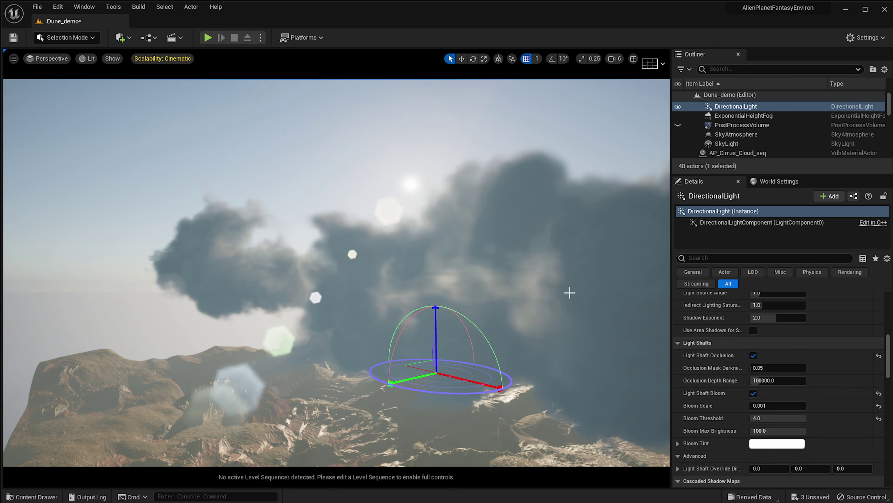
{"action": "key", "text": "ctrl+l"}
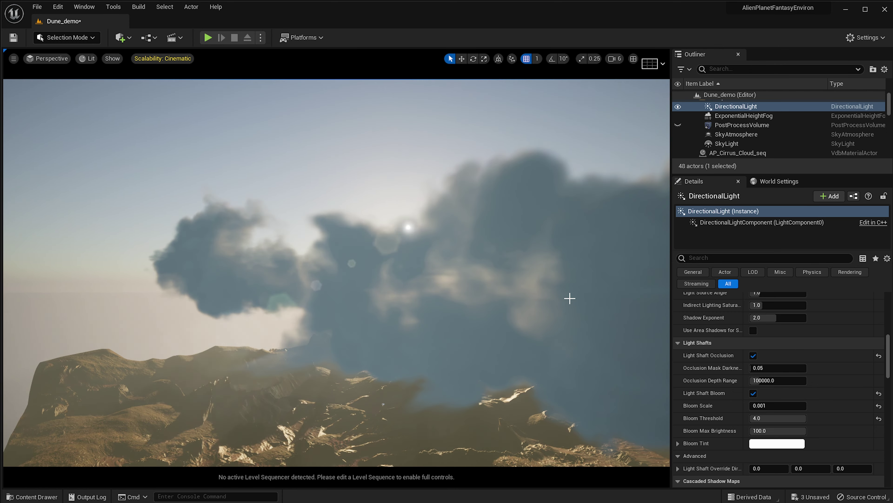
{"action": "key", "text": "ctrl+l"}
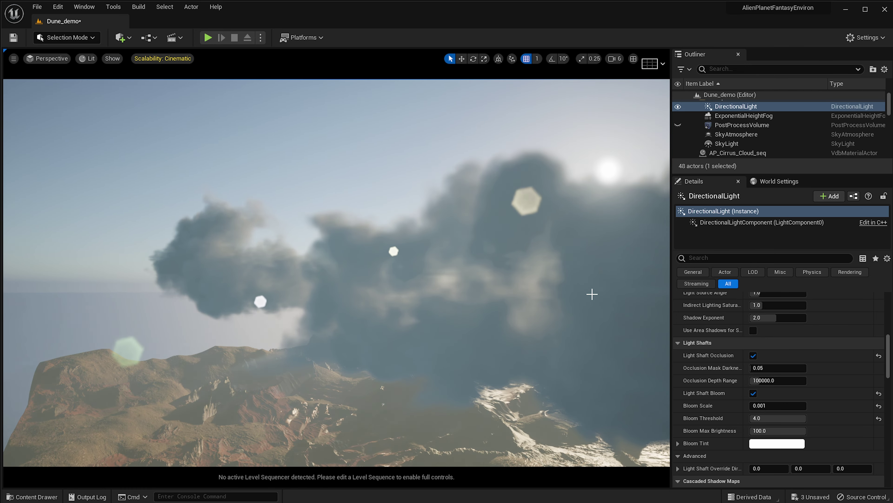
{"action": "key", "text": "ctrl+l"}
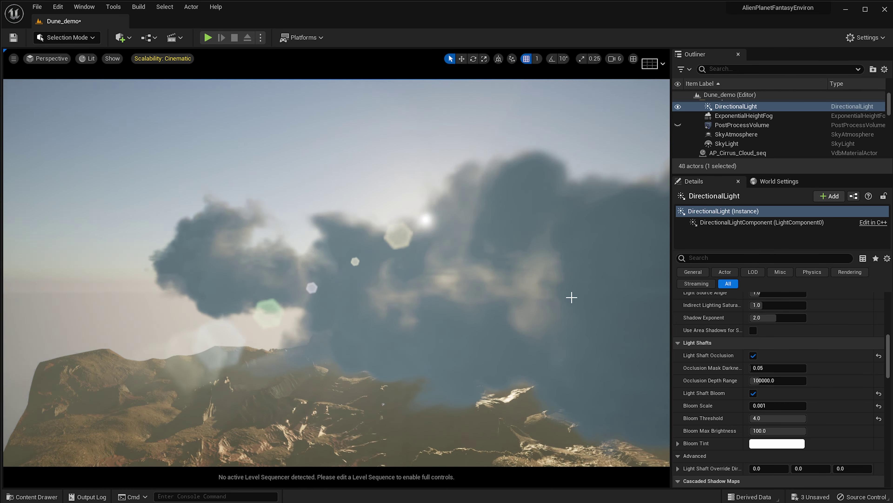
{"action": "key", "text": "ctrl+l"}
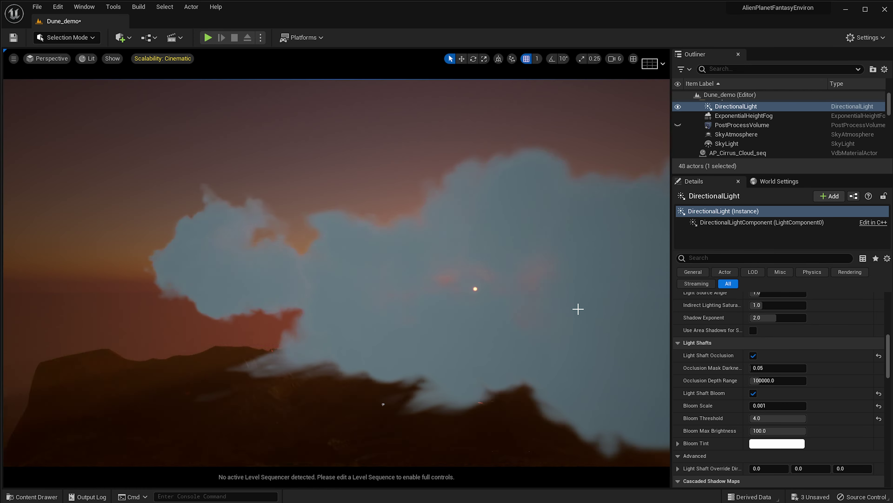
{"action": "key", "text": "ctrl+l"}
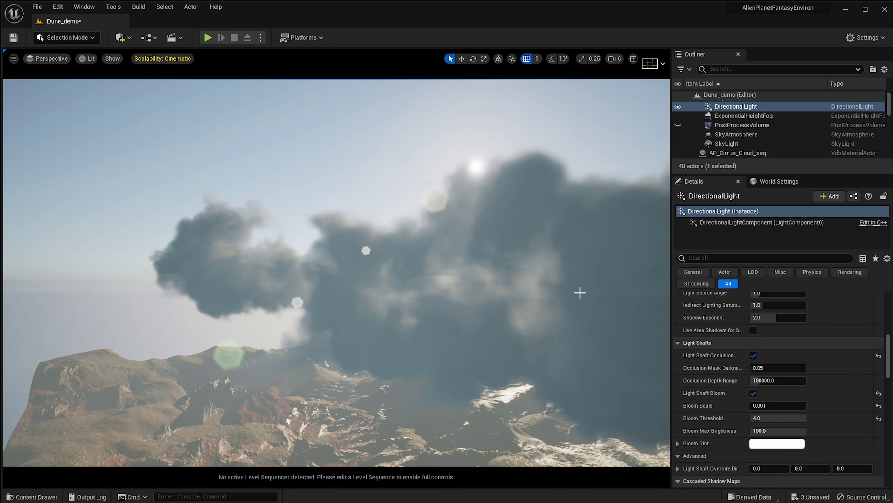
{"action": "key", "text": "ctrl+l"}
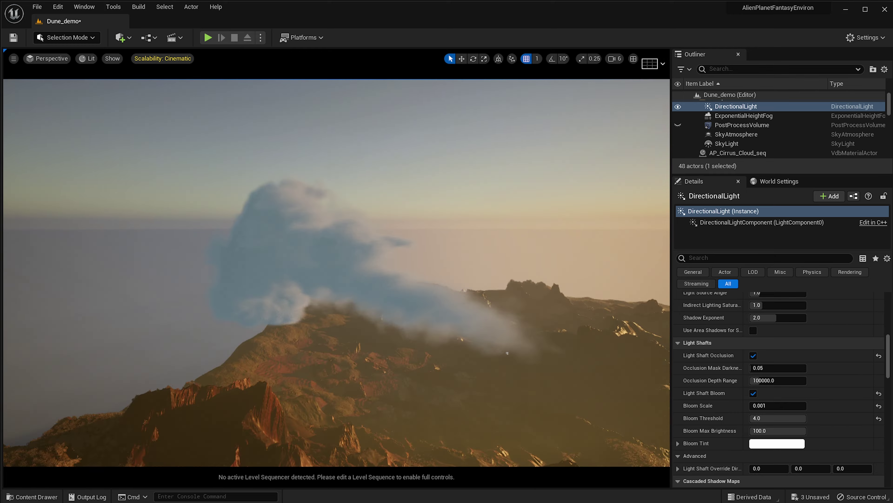
{"action": "key", "text": "ctrl+l"}
Duplicate the cirrus cloud actor and offset the copy along the X axis beside the original above the mountains
{"action": "left_click", "coordinate": [382, 307]}
{"action": "key", "text": "f"}
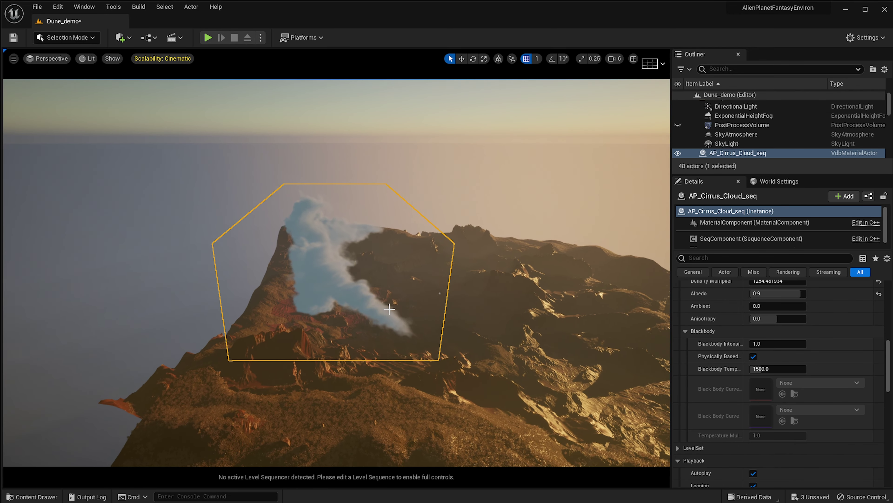
{"action": "left_click_drag", "start_coordinate": [306, 272], "coordinate": [393, 279], "text": "alt"}
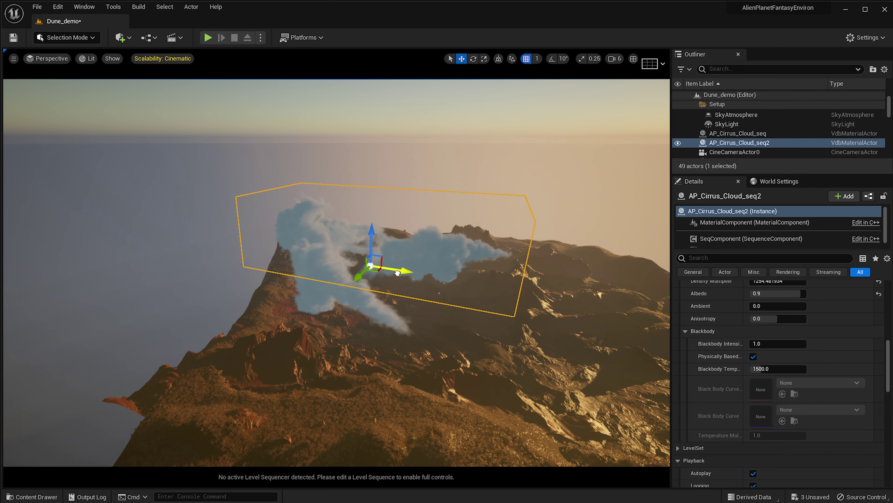
{"action": "key", "text": "a"}
{"action": "mouse_move", "coordinate": [441, 281]}
{"action": "right_mouse_down"}
{"action": "mouse_move", "coordinate": [577, 269]}
{"action": "mouse_move", "coordinate": [528, 254]}
{"action": "mouse_move", "coordinate": [482, 278]}
{"action": "mouse_move", "coordinate": [404, 260]}
{"action": "mouse_move", "coordinate": [418, 285]}
{"action": "mouse_move", "coordinate": [427, 271]}
{"action": "mouse_move", "coordinate": [428, 287]}
{"action": "right_mouse_up"}
{"action": "key", "text": "w"}
{"action": "key", "text": "s"}
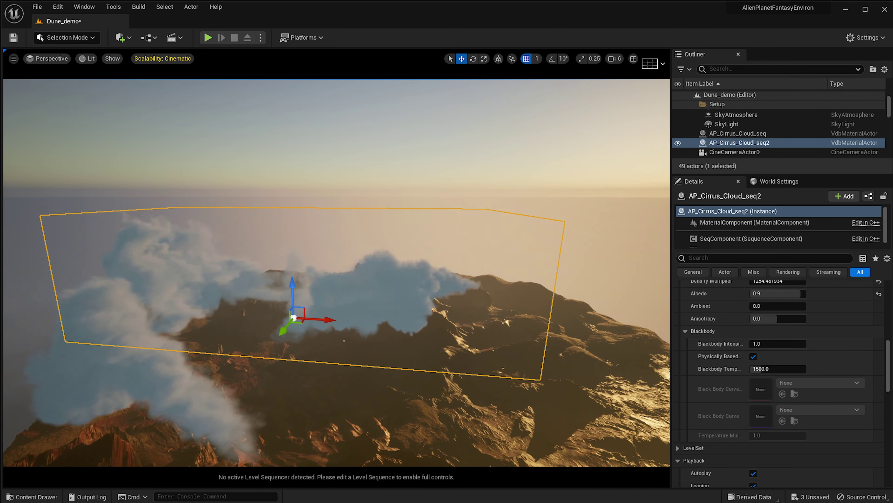
{"action": "right_click_drag", "start_coordinate": [293, 302], "coordinate": [317, 299]}
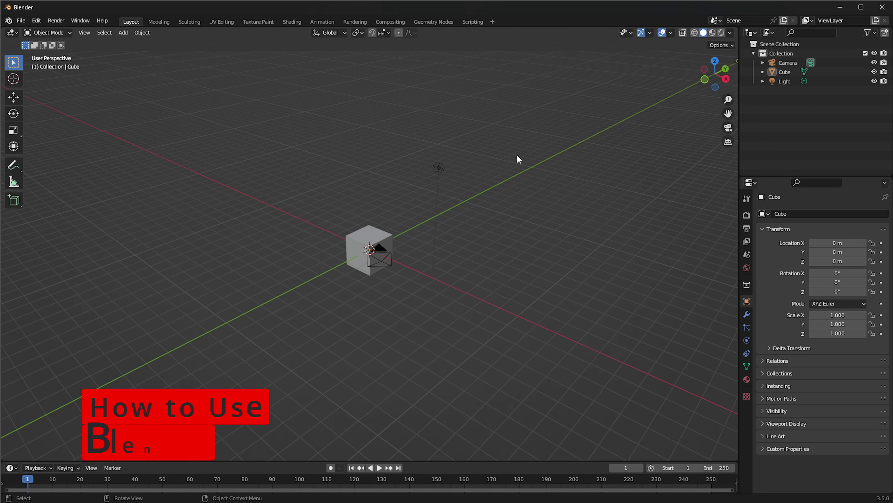
Switch to Blender and delete the default cube and light, keeping only the camera in the scene
{"action": "middle_click_drag", "start_coordinate": [517, 146], "coordinate": [468, 163]}
{"action": "left_click_drag", "start_coordinate": [507, 136], "coordinate": [216, 354]}
{"action": "middle_click_drag", "start_coordinate": [341, 225], "coordinate": [363, 218]}
{"action": "left_click", "coordinate": [488, 185]}
{"action": "middle_click_drag", "start_coordinate": [488, 185], "coordinate": [499, 157]}
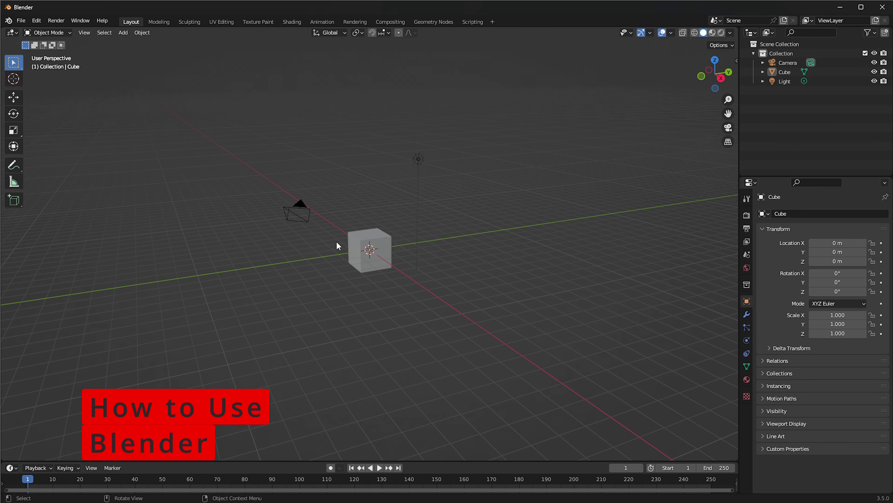
{"action": "middle_click_drag", "start_coordinate": [275, 228], "coordinate": [465, 145]}
{"action": "left_click_drag", "start_coordinate": [507, 121], "coordinate": [355, 300]}
{"action": "key", "text": "x"}
{"action": "left_click", "coordinate": [462, 156]}
{"action": "left_click_drag", "start_coordinate": [462, 155], "coordinate": [356, 308]}
{"action": "key", "text": "x"}
{"action": "left_click", "coordinate": [434, 132]}
{"action": "left_click_drag", "start_coordinate": [434, 131], "coordinate": [364, 277]}
{"action": "key", "text": "x"}
{"action": "left_click", "coordinate": [364, 277]}
{"action": "left_click_drag", "start_coordinate": [339, 190], "coordinate": [282, 241]}
{"action": "middle_click_drag", "start_coordinate": [305, 219], "coordinate": [275, 217]}
{"action": "scroll", "coordinate": [309, 202], "scroll_direction": "up", "scroll_amount": 1}
{"action": "left_click", "coordinate": [340, 190]}
Set the render engine to Cycles and the device to GPU Compute
{"action": "left_click", "coordinate": [747, 216]}
{"action": "left_click", "coordinate": [820, 214]}
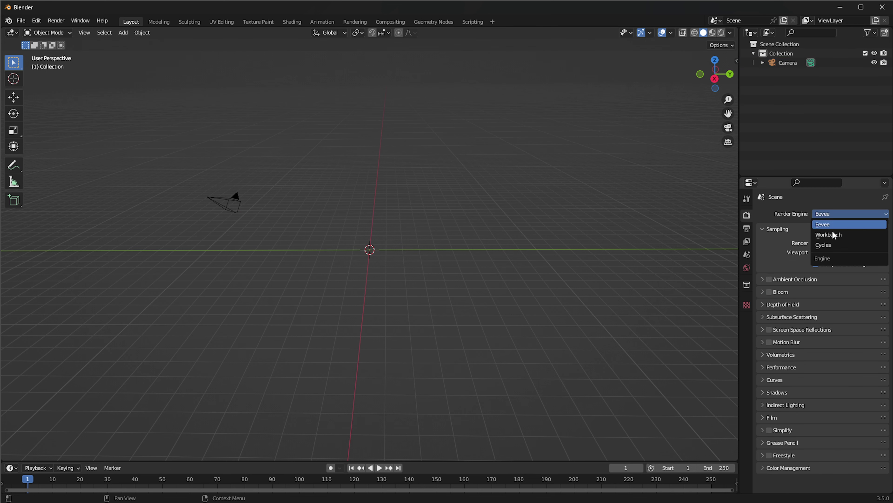
{"action": "left_click", "coordinate": [832, 248]}
{"action": "left_click", "coordinate": [821, 237]}
{"action": "left_click", "coordinate": [828, 259]}
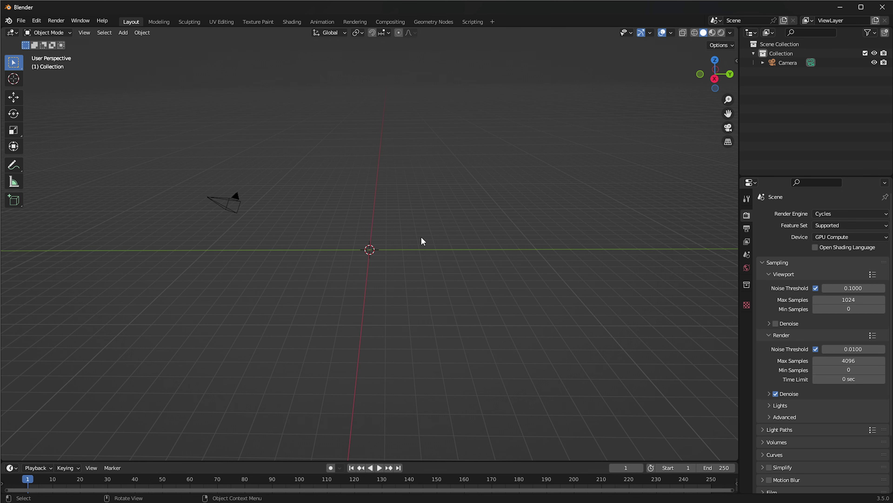
Import the OpenVDB volume AP_Cirrus_Cloud_04.vdb from the VDB_Export folder
{"action": "key", "text": "shift+a"}
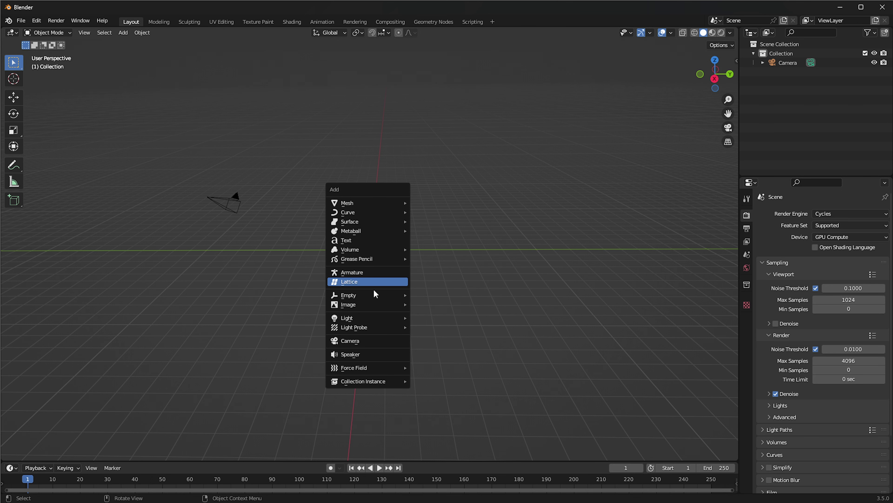
{"action": "mouse_move", "coordinate": [360, 249]}
{"action": "left_click", "coordinate": [438, 247]}
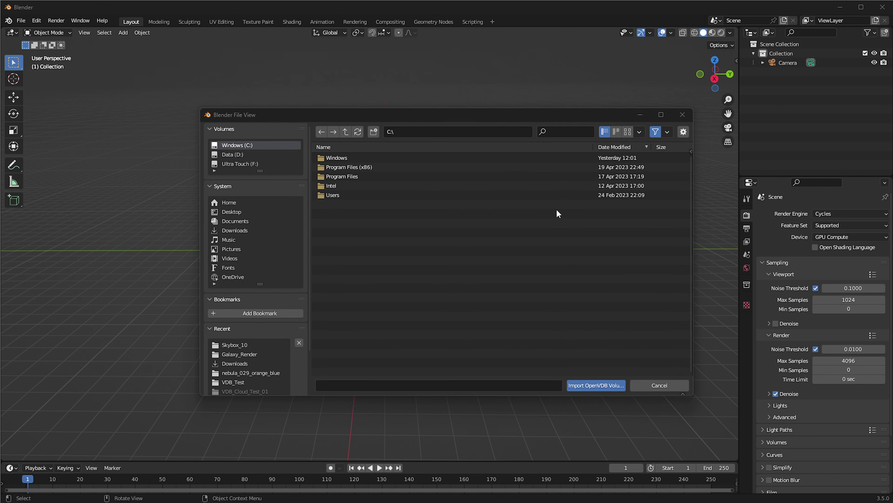
{"action": "left_click", "coordinate": [464, 133]}
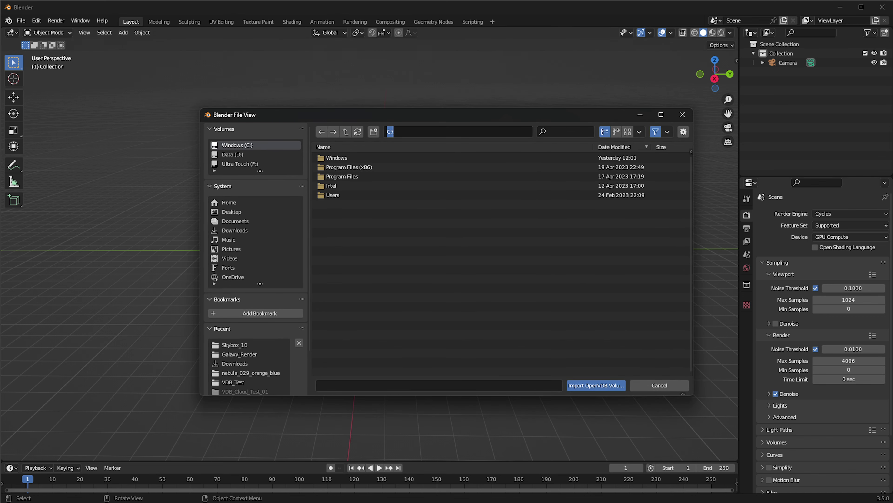
{"action": "left_click_drag", "start_coordinate": [892, 155], "coordinate": [861, 112]}
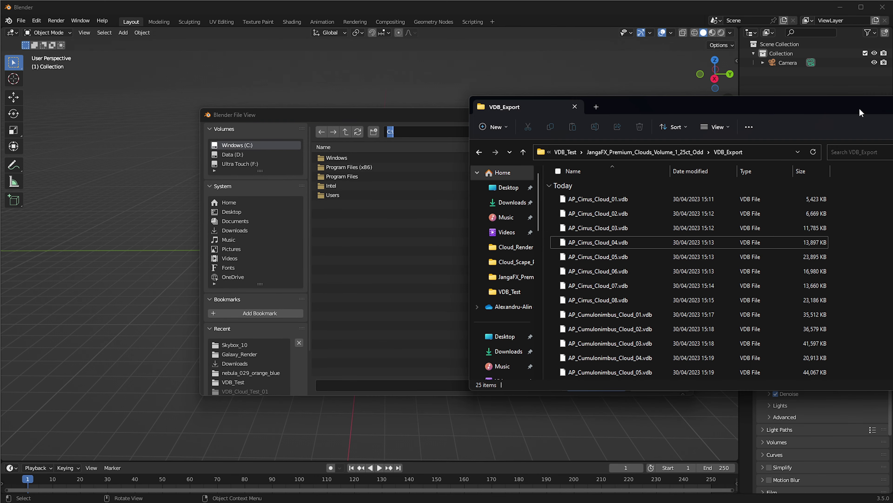
{"action": "left_click_drag", "start_coordinate": [861, 112], "coordinate": [892, 153]}
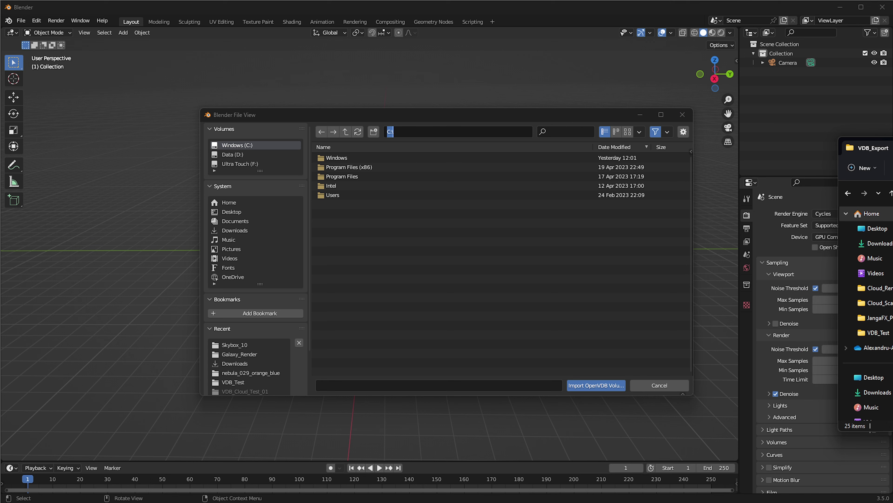
{"action": "left_click", "coordinate": [435, 124]}
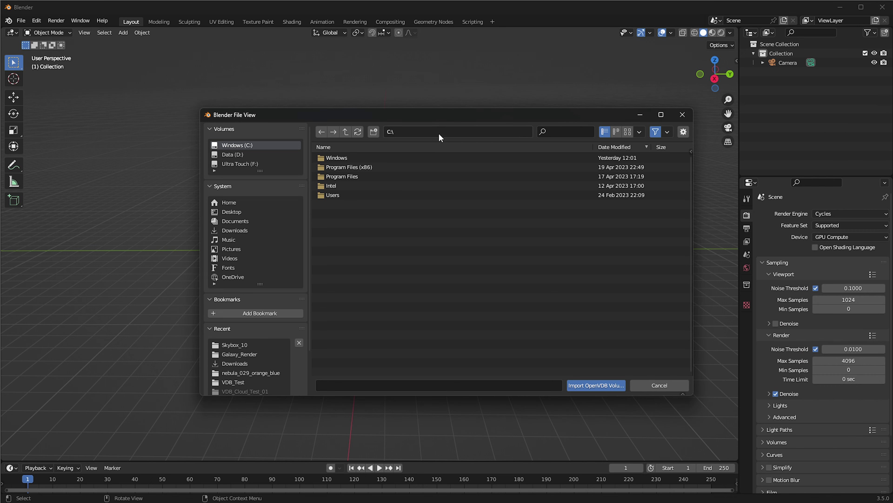
{"action": "left_click", "coordinate": [439, 131]}
{"action": "key", "text": "ctrl+v"}
{"action": "key", "text": "Return"}
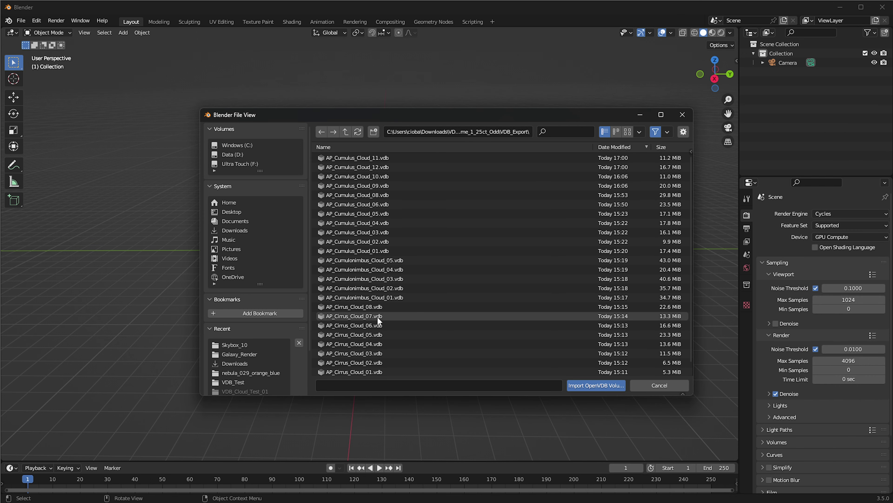
{"action": "double_click", "coordinate": [375, 344]}
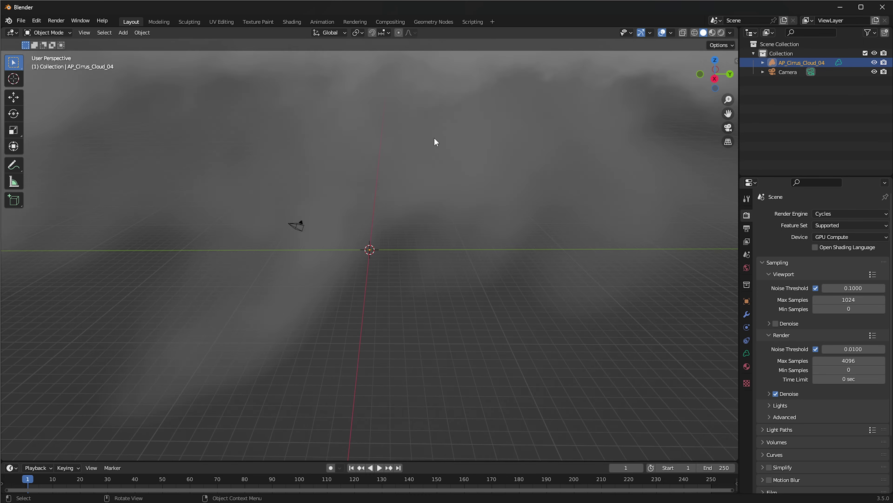
Show the imported cirrus cloud in rendered viewport shading and view it from above
{"action": "scroll", "coordinate": [437, 141], "scroll_direction": "down", "scroll_amount": 5}
{"action": "middle_click_drag", "start_coordinate": [436, 146], "coordinate": [435, 211]}
{"action": "left_click", "coordinate": [720, 33]}
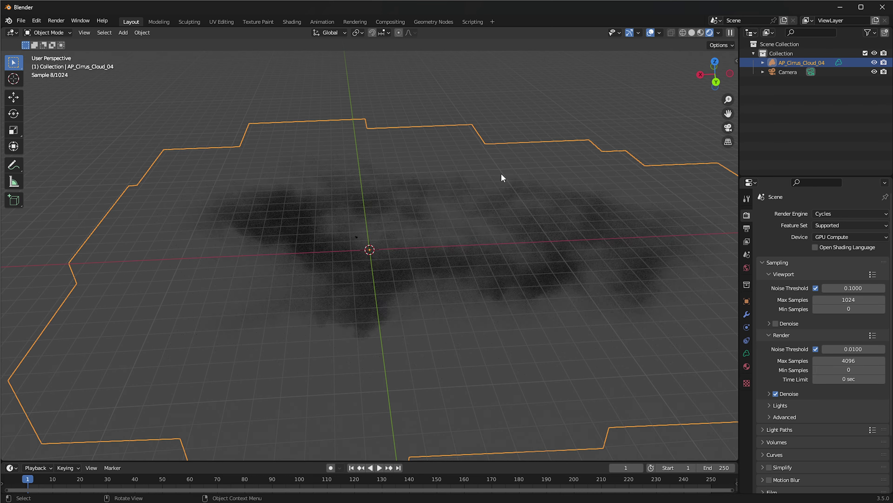
{"action": "mouse_move", "coordinate": [502, 173]}
{"action": "middle_mouse_down"}
{"action": "mouse_move", "coordinate": [498, 146]}
{"action": "mouse_move", "coordinate": [486, 142]}
{"action": "mouse_move", "coordinate": [459, 239]}
{"action": "mouse_move", "coordinate": [455, 196]}
{"action": "mouse_move", "coordinate": [463, 231]}
{"action": "mouse_move", "coordinate": [453, 228]}
{"action": "mouse_move", "coordinate": [511, 242]}
{"action": "middle_mouse_up"}
{"action": "middle_click_drag", "start_coordinate": [412, 327], "coordinate": [505, 232]}
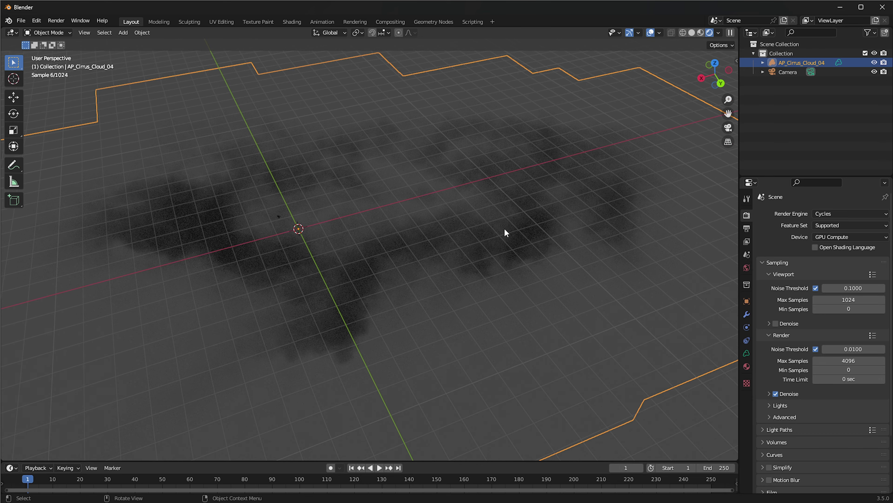
Set the cirrus cloud volume's viewport display density to 2.72
{"action": "left_click", "coordinate": [747, 352]}
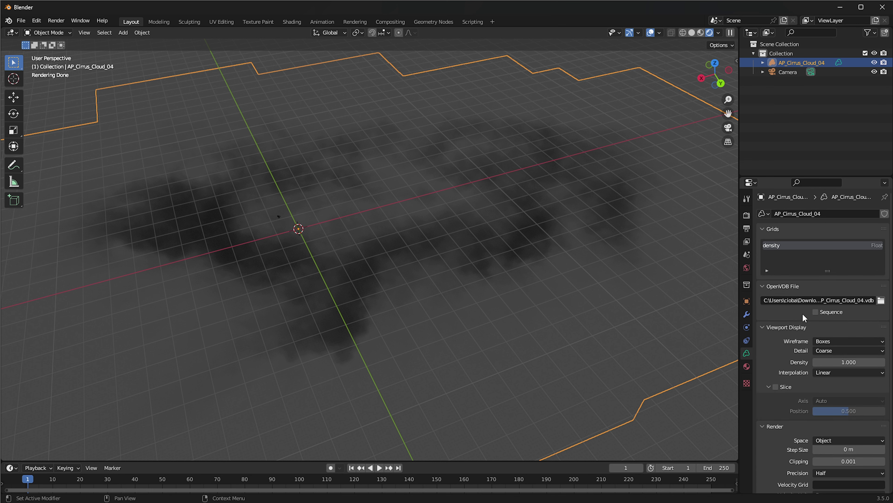
{"action": "scroll", "coordinate": [810, 367], "scroll_direction": "down", "scroll_amount": 2}
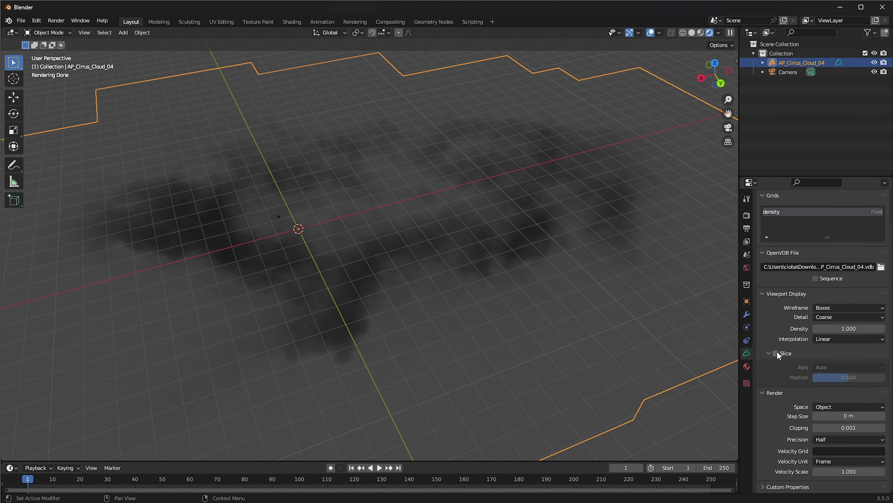
{"action": "left_click_drag", "start_coordinate": [830, 331], "coordinate": [858, 332]}
Set the cirrus cloud volume's render Step Size to 0.01 m
{"action": "left_click", "coordinate": [831, 416]}
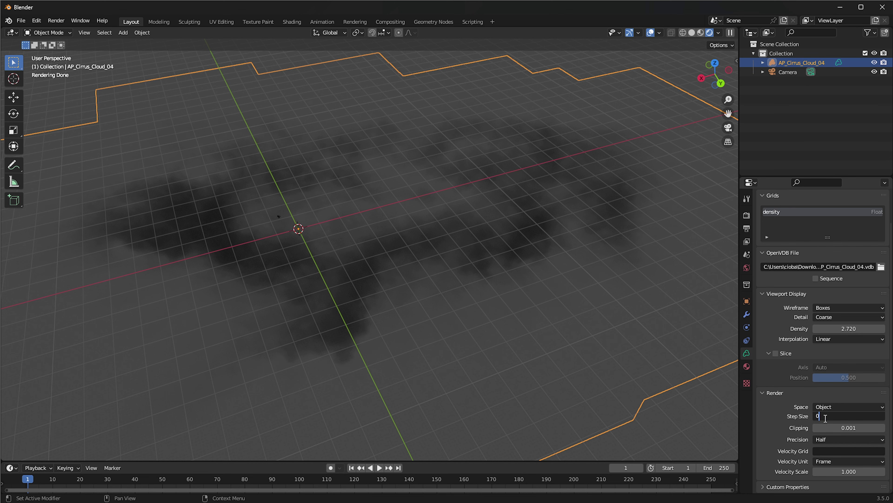
{"action": "type", "text": "0.01"}
{"action": "key", "text": "Return"}
{"action": "key", "text": "Right"}
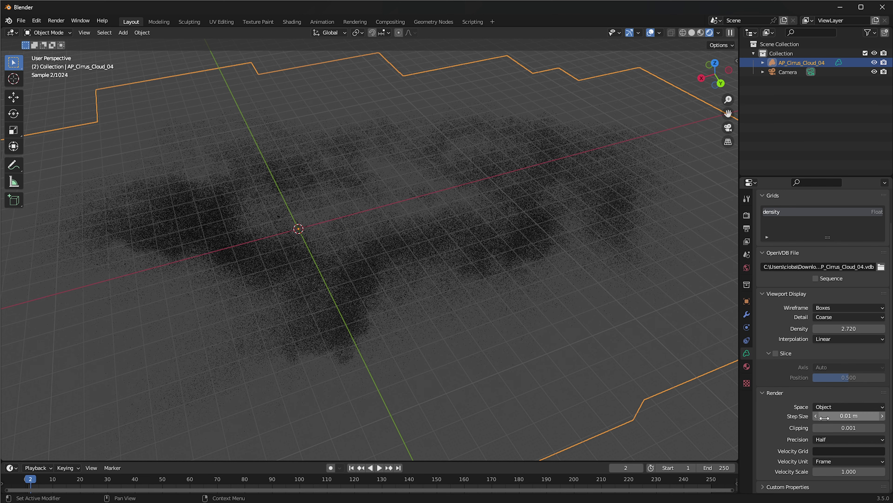
Add a Sun light to the scene and re-aim its direction across the cloud
{"action": "scroll", "coordinate": [383, 286], "scroll_direction": "down", "scroll_amount": 2}
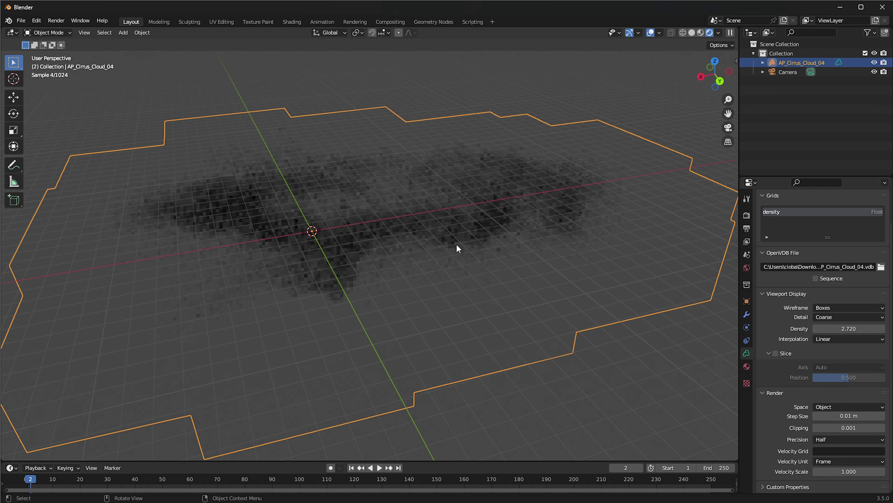
{"action": "mouse_move", "coordinate": [692, 171]}
{"action": "middle_mouse_down"}
{"action": "mouse_move", "coordinate": [608, 206]}
{"action": "mouse_move", "coordinate": [594, 196]}
{"action": "middle_mouse_up"}
{"action": "key", "text": "shift+a"}
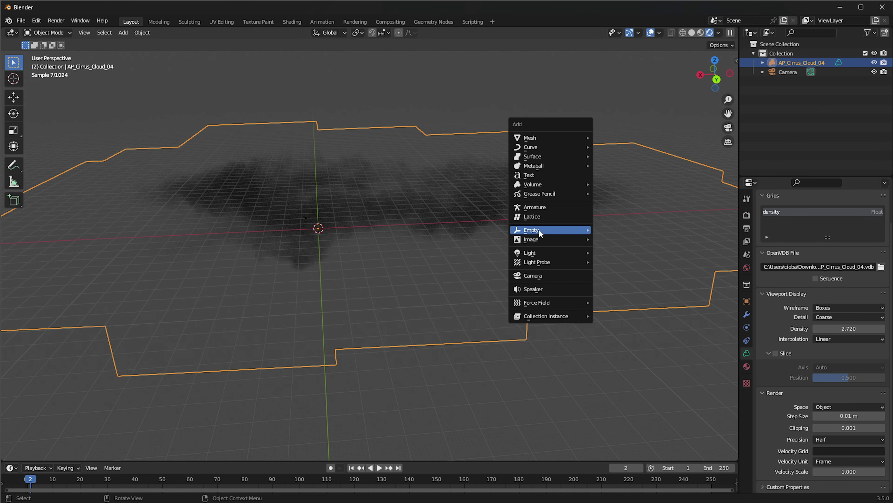
{"action": "mouse_move", "coordinate": [554, 248]}
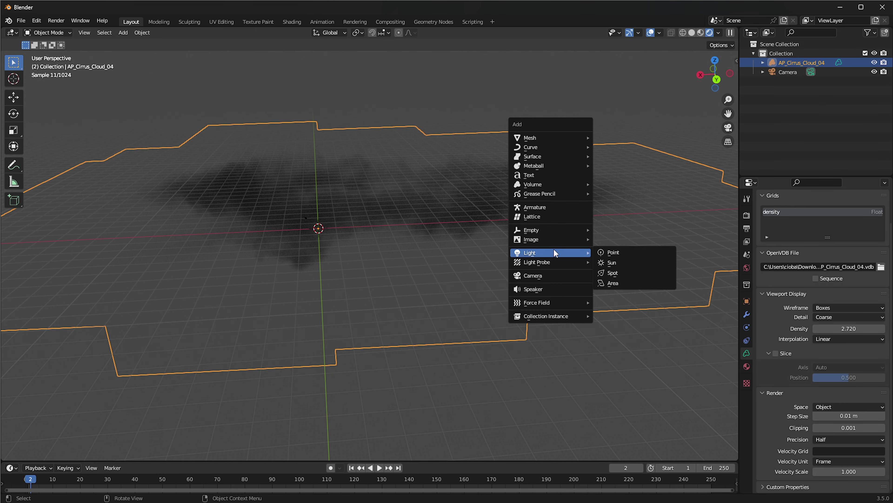
{"action": "left_click", "coordinate": [618, 263]}
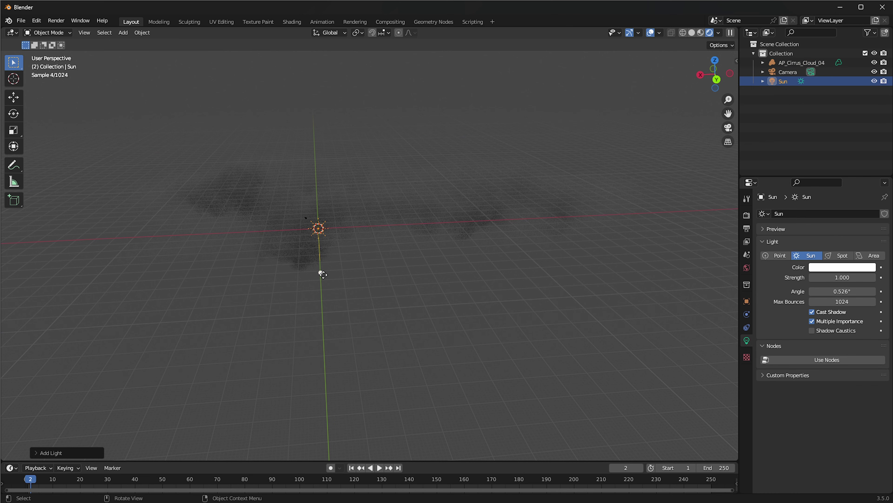
{"action": "left_click_drag", "start_coordinate": [321, 274], "coordinate": [267, 272]}
{"action": "middle_click_drag", "start_coordinate": [469, 190], "coordinate": [458, 172]}
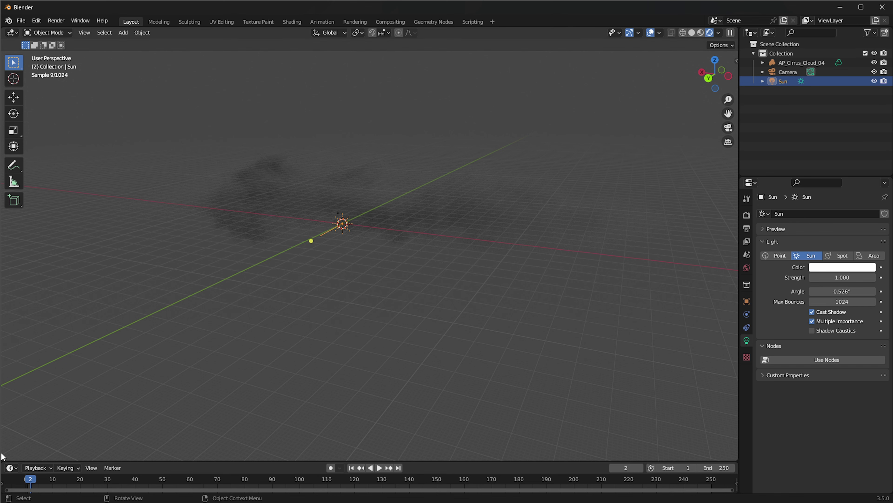
Split the 3D viewport in two and turn the new area into a Shader Editor
{"action": "left_click_drag", "start_coordinate": [1, 457], "coordinate": [387, 367]}
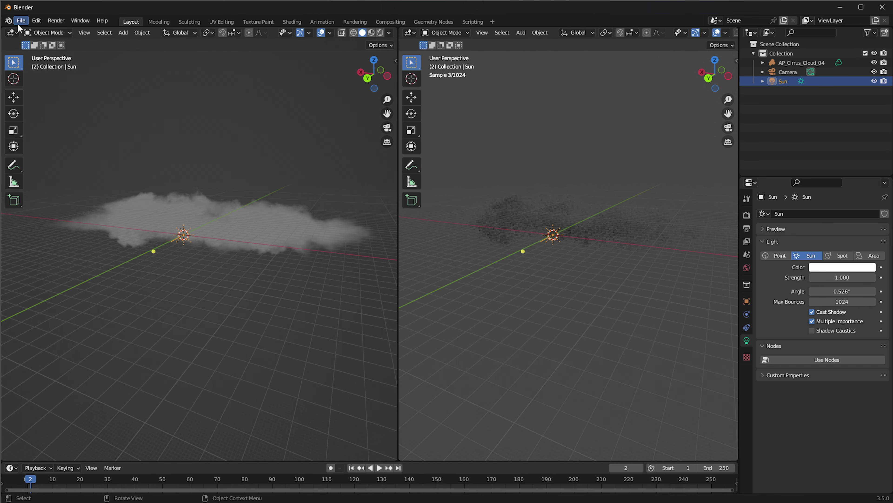
{"action": "left_click", "coordinate": [12, 33]}
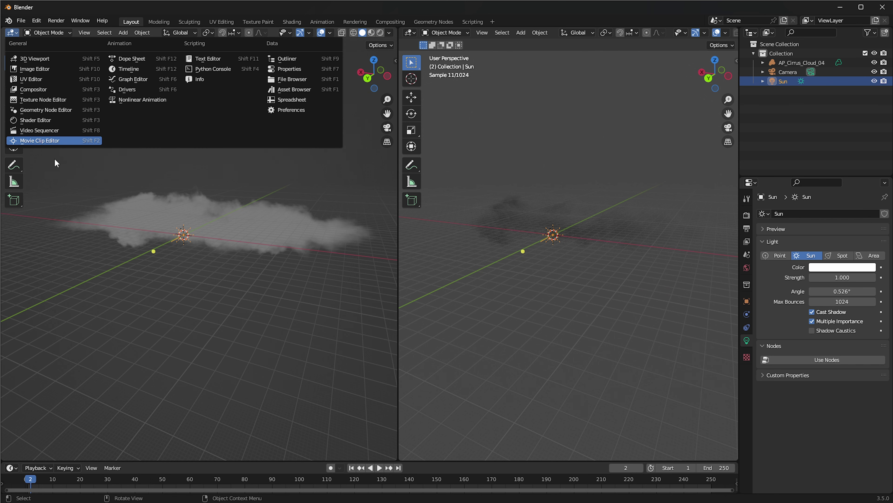
{"action": "left_click", "coordinate": [46, 121]}
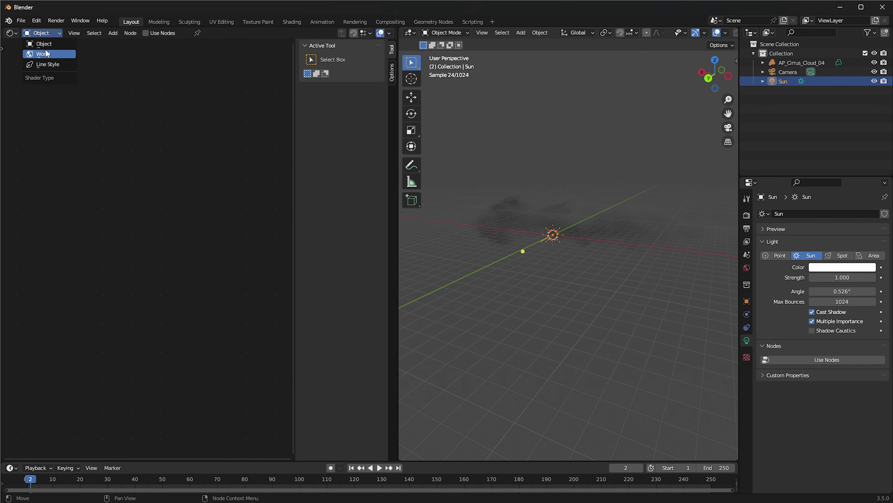
Cut the link between the world's Background and World Output nodes, and hide the viewport overlays
{"action": "left_click", "coordinate": [47, 53]}
{"action": "right_click_drag", "start_coordinate": [152, 288], "coordinate": [151, 282], "text": "ctrl"}
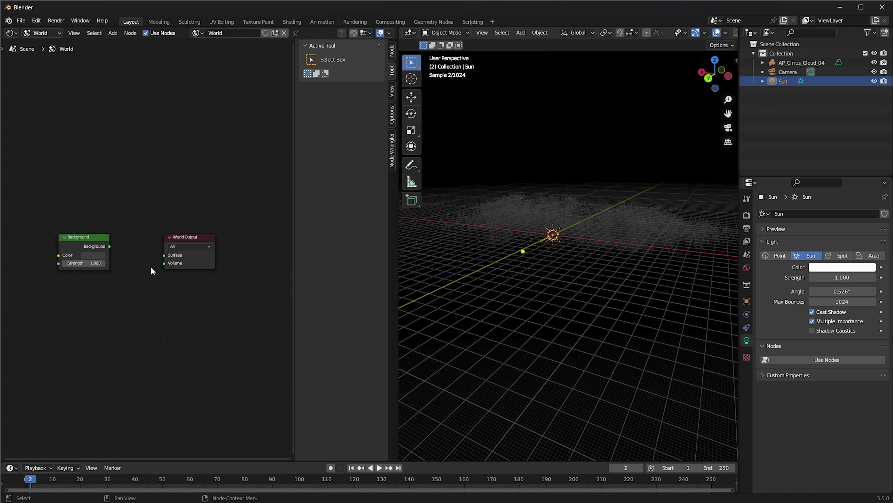
{"action": "scroll", "coordinate": [151, 266], "scroll_direction": "up", "scroll_amount": 1}
{"action": "scroll", "coordinate": [714, 35], "scroll_direction": "down", "scroll_amount": 3}
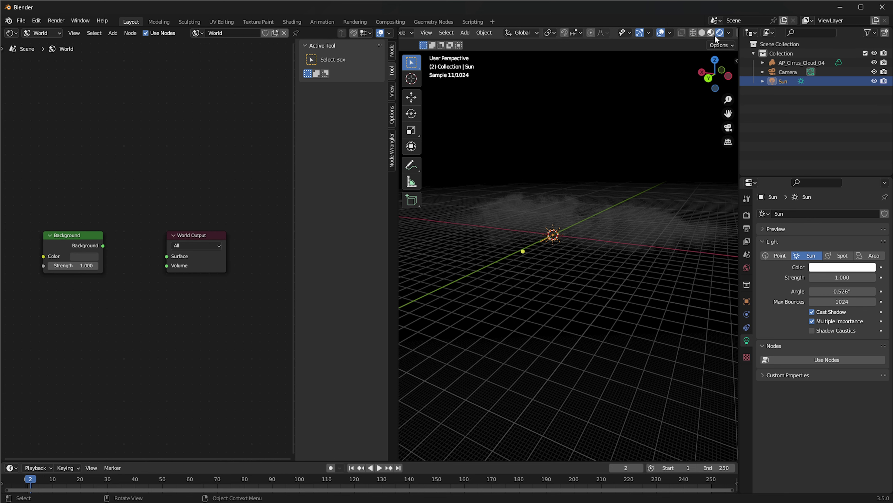
{"action": "left_click", "coordinate": [663, 33]}
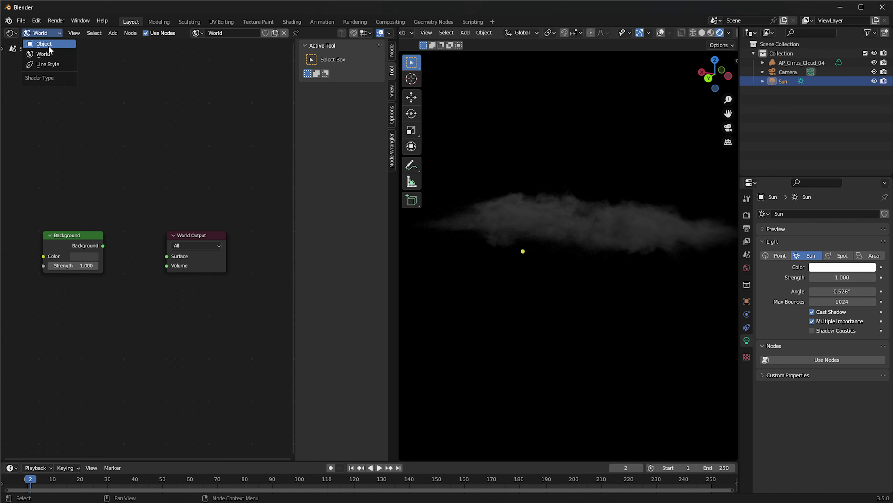
Switch the Shader Editor back to object shading and create a new material for AP_Cirrus_Cloud_04
{"action": "left_click", "coordinate": [49, 46]}
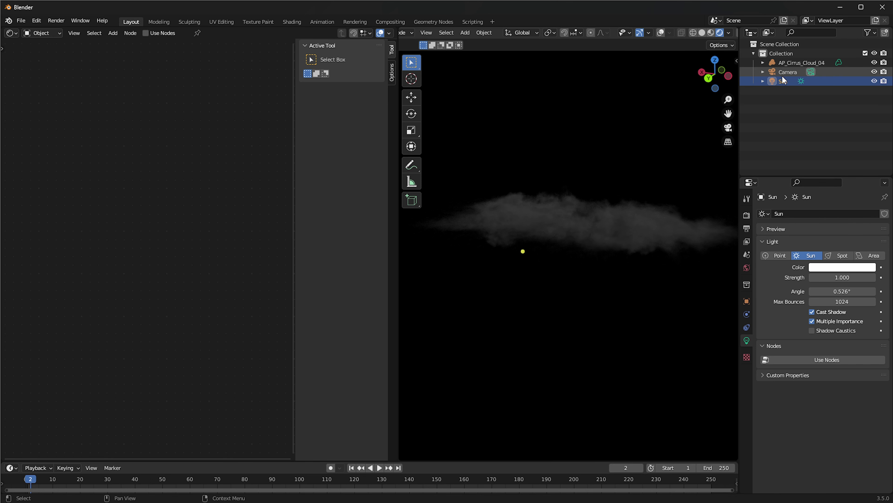
{"action": "left_click", "coordinate": [796, 63]}
{"action": "left_click", "coordinate": [747, 366]}
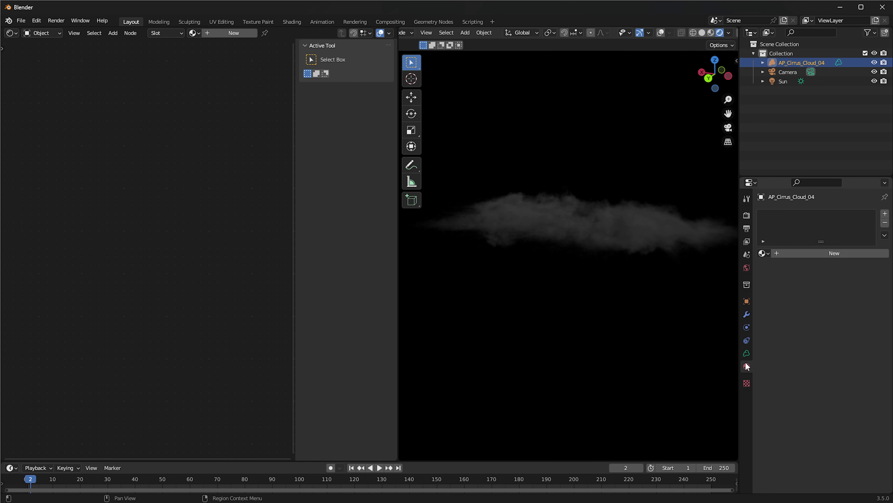
{"action": "left_click", "coordinate": [800, 252]}
{"action": "scroll", "coordinate": [200, 150], "scroll_direction": "up", "scroll_amount": 2}
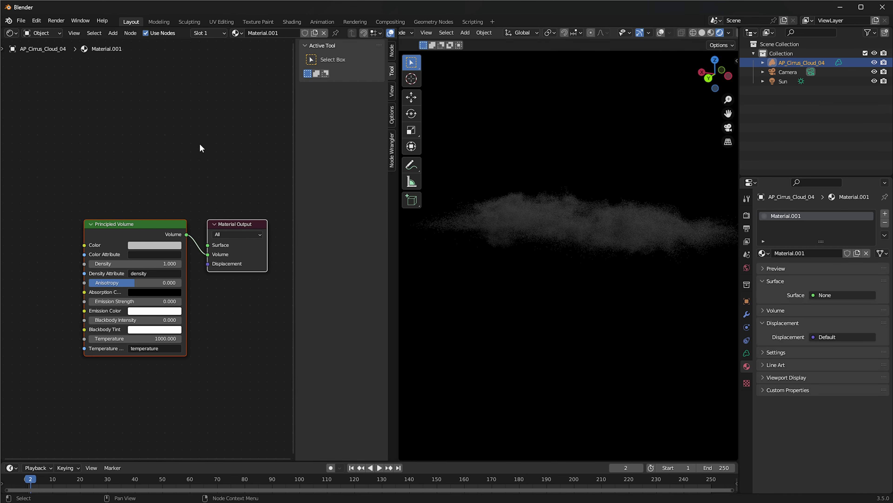
Set the cloud's Principled Volume color to pure white
{"action": "left_click", "coordinate": [125, 220]}
{"action": "left_click", "coordinate": [144, 242]}
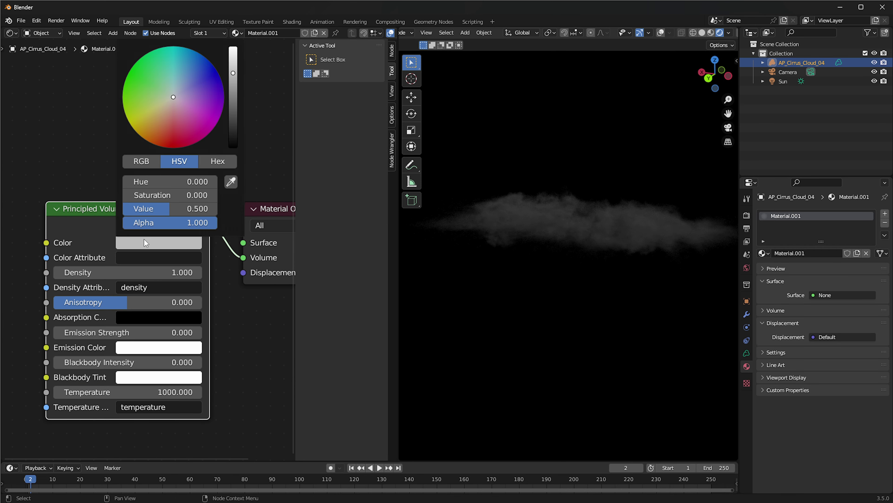
{"action": "left_click_drag", "start_coordinate": [233, 73], "coordinate": [238, 44]}
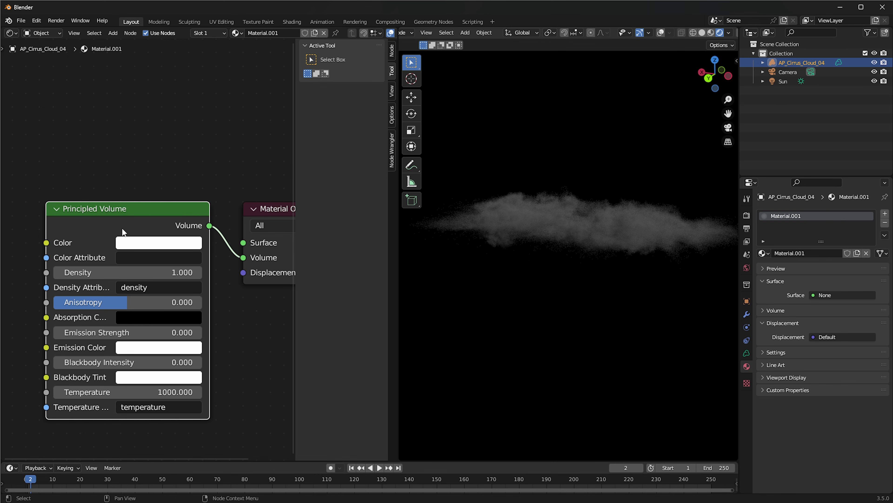
{"action": "key", "text": "alt+a"}
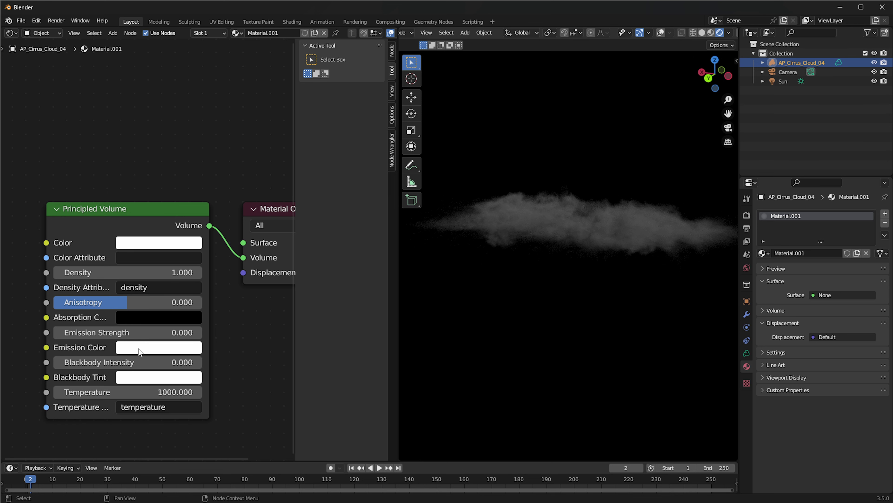
Try an Emission Strength of 1 on the cloud's Principled Volume node
{"action": "left_click_drag", "start_coordinate": [151, 333], "coordinate": [154, 333]}
{"action": "double_click", "coordinate": [152, 331]}
{"action": "type", "text": "1"}
{"action": "key", "text": "Return"}
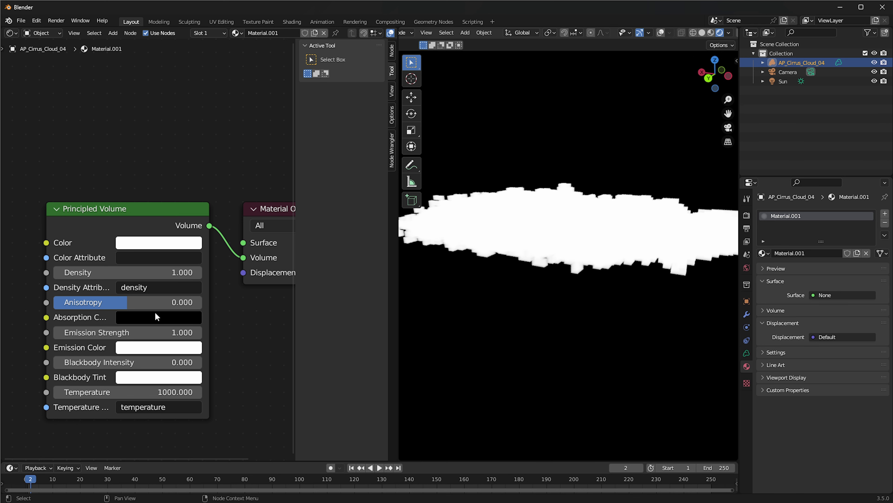
Lower the Principled Volume's Emission Strength to 0.01 and check the cloud from another angle
{"action": "left_click", "coordinate": [127, 321]}
{"action": "left_click", "coordinate": [127, 333]}
{"action": "type", "text": "0.01"}
{"action": "key", "text": "Return"}
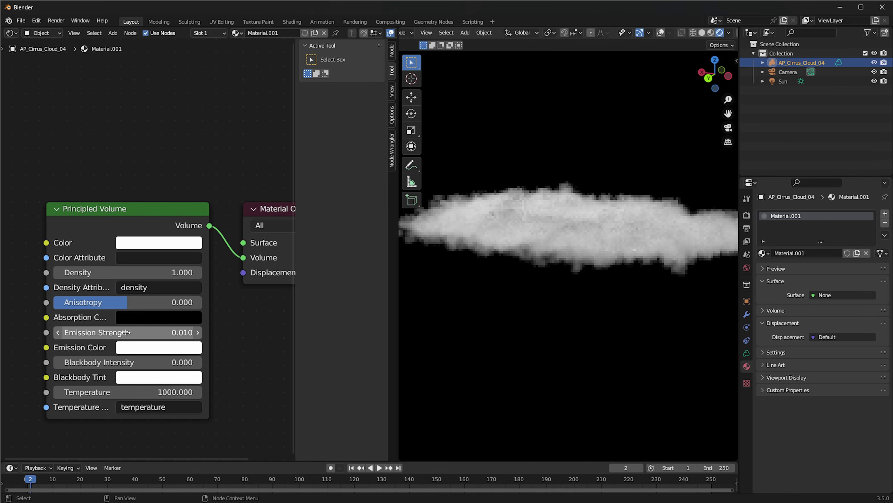
{"action": "middle_click_drag", "start_coordinate": [571, 291], "coordinate": [571, 292]}
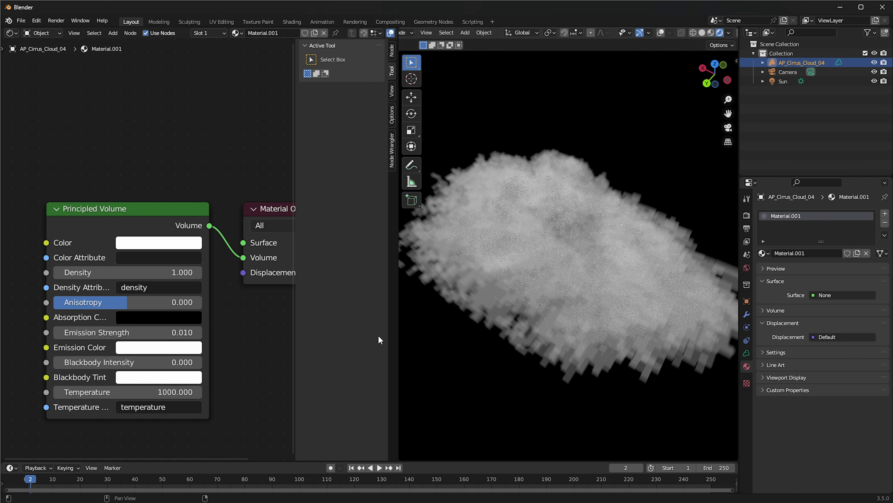
Set the Principled Volume's Emission Strength back to 0
{"action": "left_click", "coordinate": [125, 334]}
{"action": "type", "text": "0"}
{"action": "key", "text": "Return"}
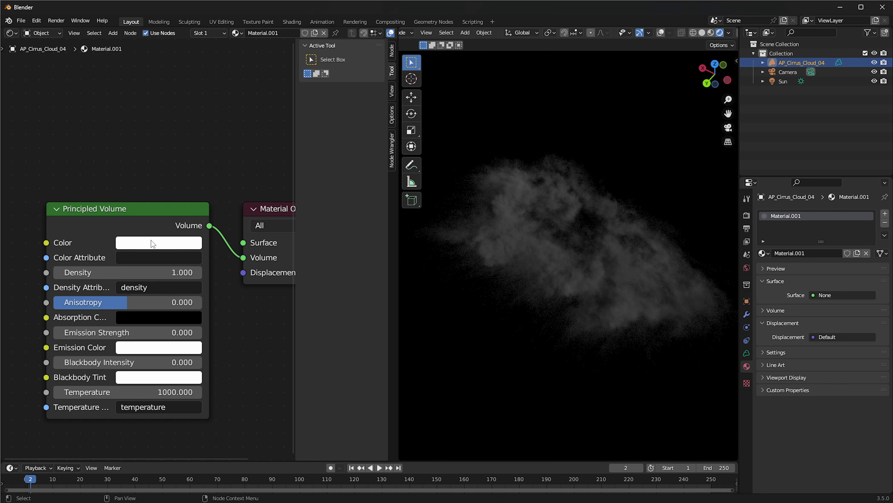
Raise the Principled Volume's Density to 11.7 and check the cloud from several angles
{"action": "left_click", "coordinate": [108, 228]}
{"action": "scroll", "coordinate": [162, 183], "scroll_direction": "down", "scroll_amount": 2}
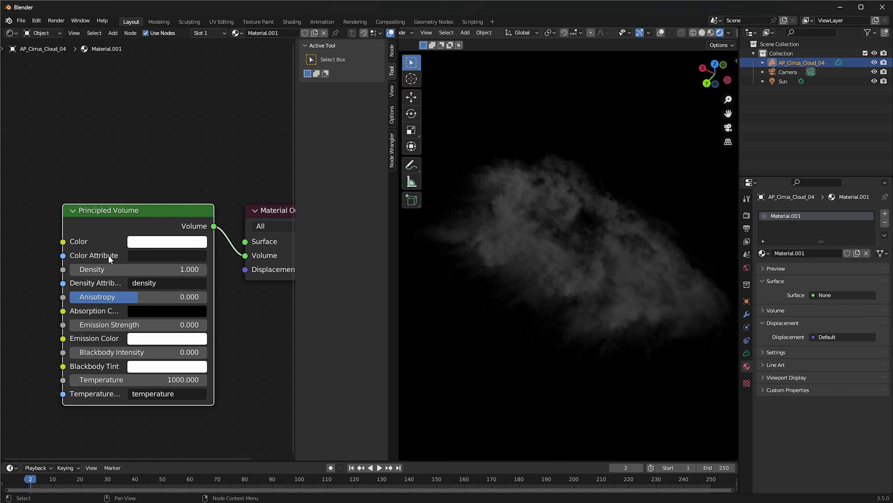
{"action": "mouse_move", "coordinate": [112, 269]}
{"action": "left_mouse_down"}
{"action": "mouse_move", "coordinate": [155, 269]}
{"action": "mouse_move", "coordinate": [121, 269]}
{"action": "left_mouse_up"}
{"action": "middle_click_drag", "start_coordinate": [571, 247], "coordinate": [581, 216]}
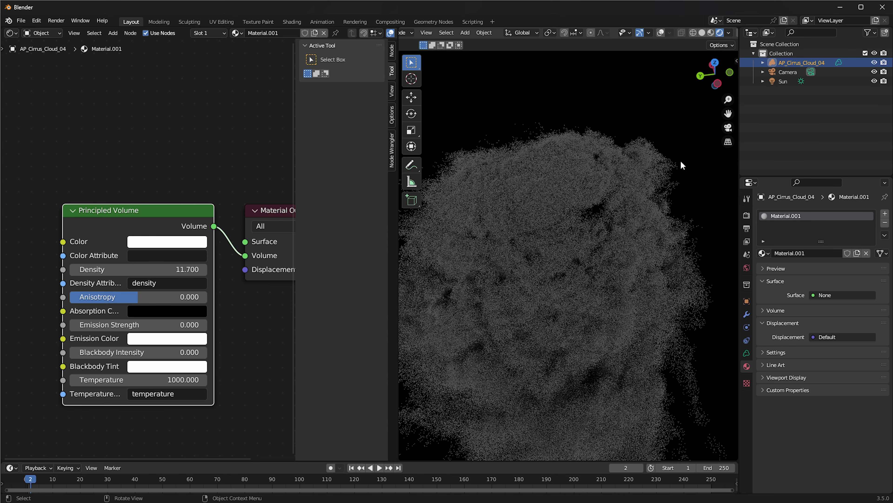
{"action": "middle_click_drag", "start_coordinate": [615, 245], "coordinate": [574, 217]}
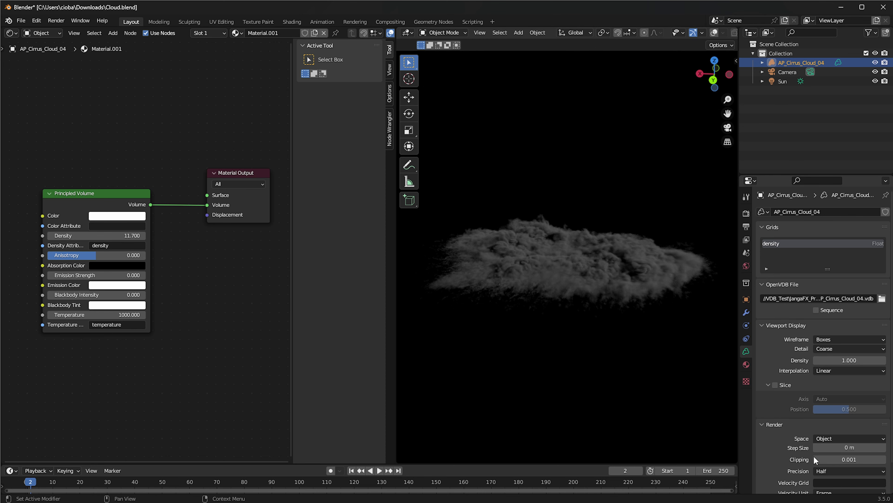
Try a render Step Size of 1 m on the cloud volume and inspect the detail up close
{"action": "left_click", "coordinate": [837, 447]}
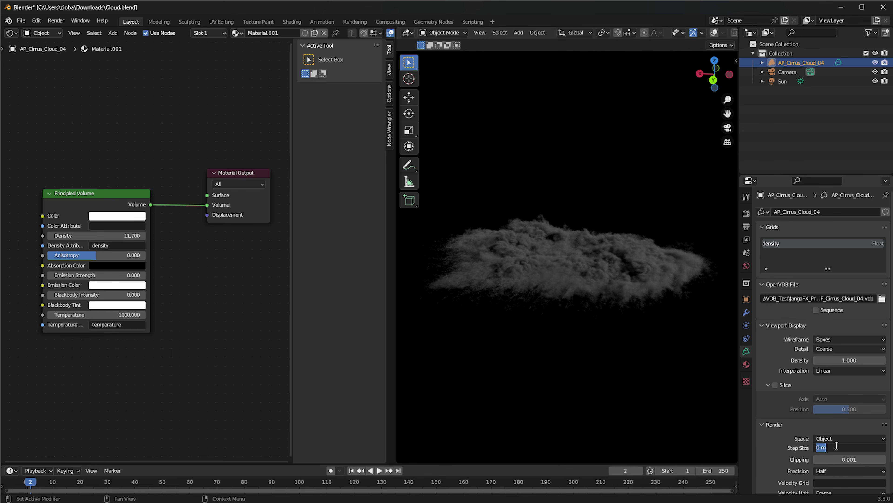
{"action": "type", "text": "1"}
{"action": "key", "text": "Return"}
{"action": "mouse_move", "coordinate": [711, 251]}
{"action": "middle_mouse_down"}
{"action": "mouse_move", "coordinate": [625, 303]}
{"action": "mouse_move", "coordinate": [638, 287]}
{"action": "middle_mouse_up"}
{"action": "scroll", "coordinate": [619, 256], "scroll_direction": "up", "scroll_amount": 4}
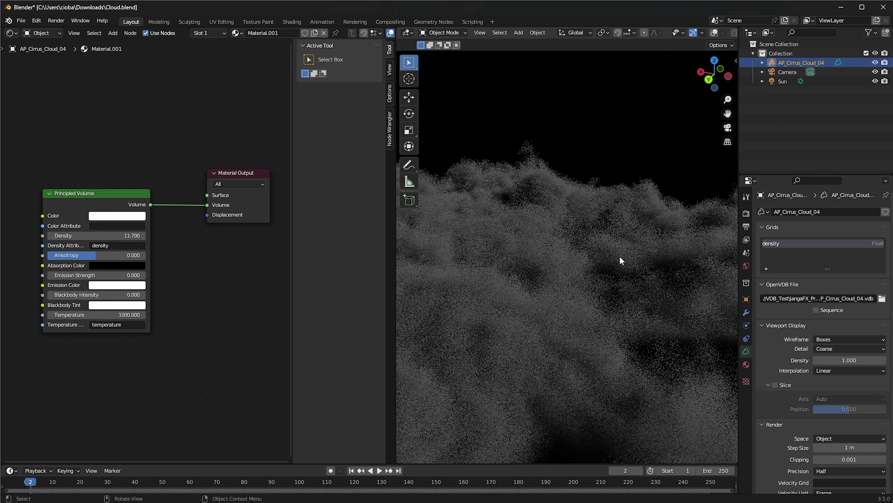
{"action": "middle_click_drag", "start_coordinate": [612, 169], "coordinate": [594, 257]}
{"action": "middle_click_drag", "start_coordinate": [574, 220], "coordinate": [570, 254]}
{"action": "scroll", "coordinate": [573, 247], "scroll_direction": "down", "scroll_amount": 2}
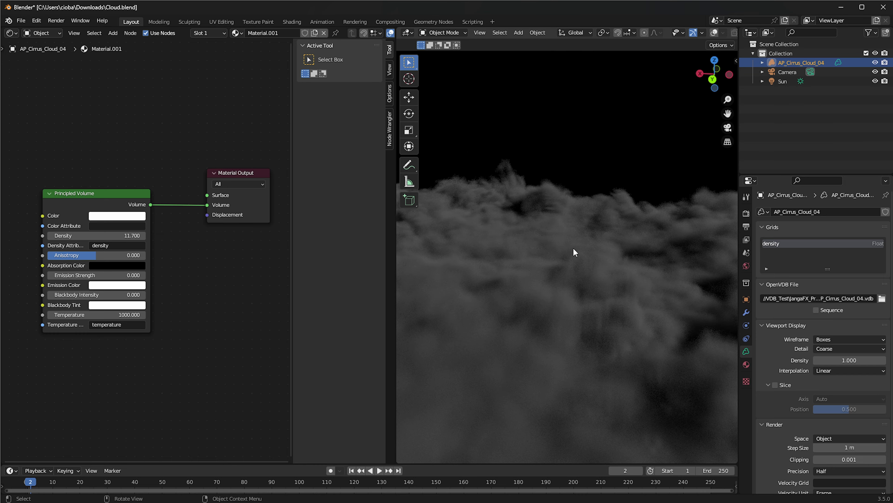
{"action": "middle_click_drag", "start_coordinate": [555, 284], "coordinate": [589, 293]}
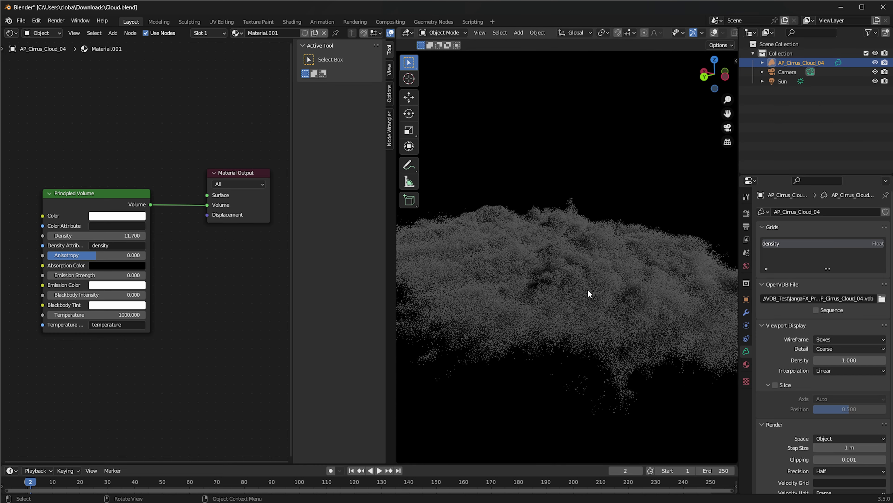
Set the cloud volume's render Step Size back to 0 m and inspect the cloud again
{"action": "left_click", "coordinate": [833, 446]}
{"action": "type", "text": "0"}
{"action": "key", "text": "Return"}
{"action": "middle_click_drag", "start_coordinate": [493, 268], "coordinate": [619, 309]}
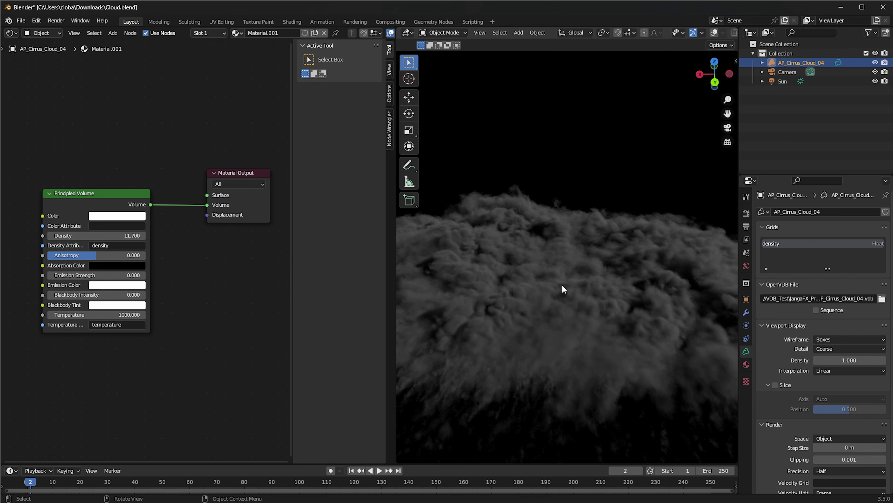
{"action": "middle_click_drag", "start_coordinate": [563, 285], "coordinate": [545, 314], "text": "shift"}
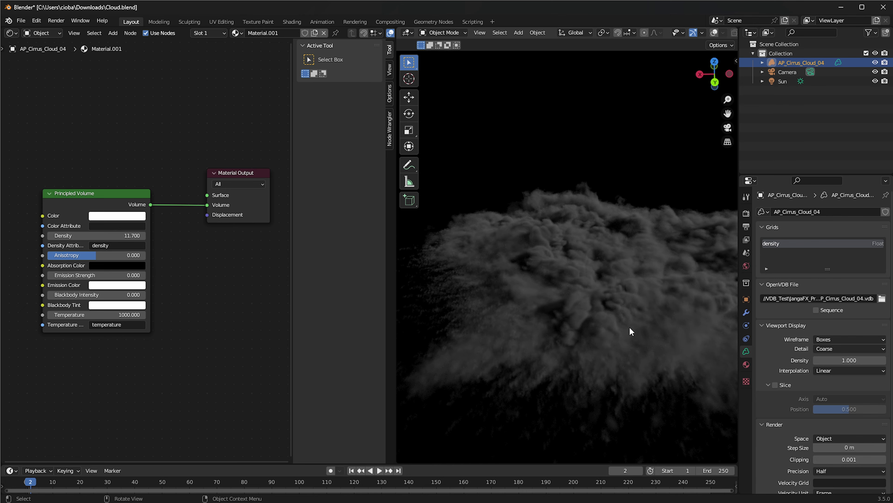
Set the Sun light's Strength to 10 and check the brighter cloud from another angle
{"action": "left_click", "coordinate": [780, 85]}
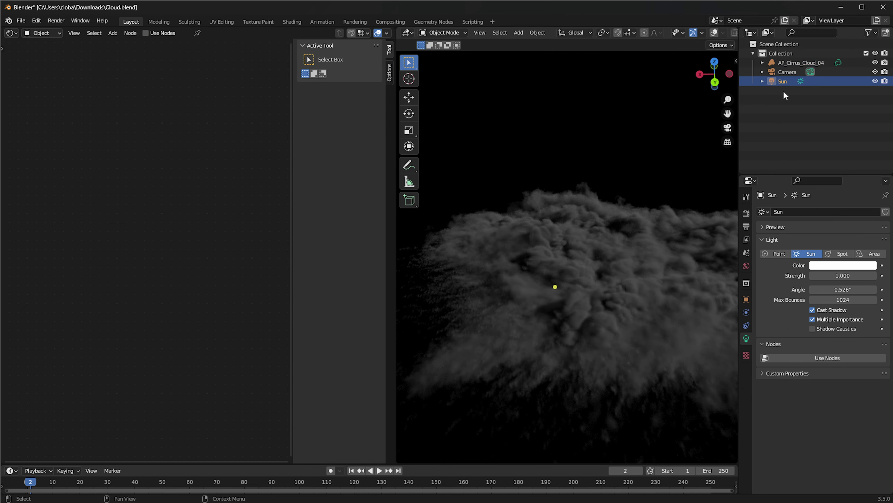
{"action": "left_click", "coordinate": [831, 274]}
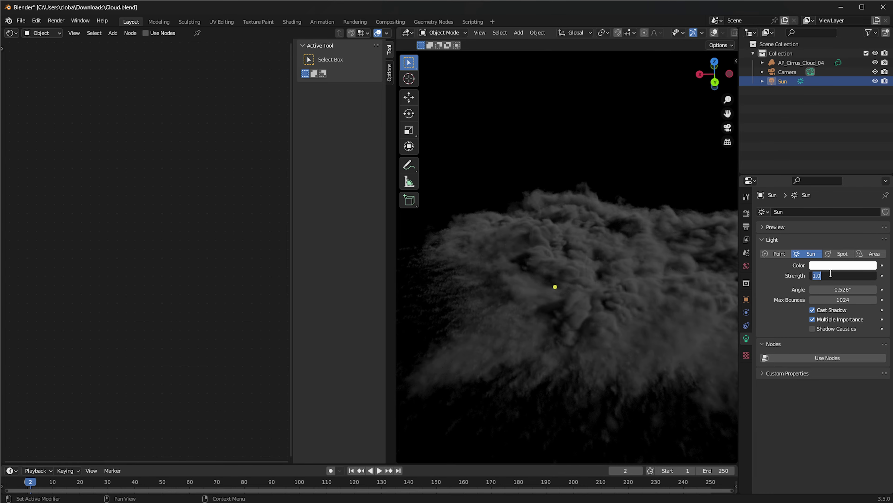
{"action": "type", "text": "10"}
{"action": "key", "text": "Return"}
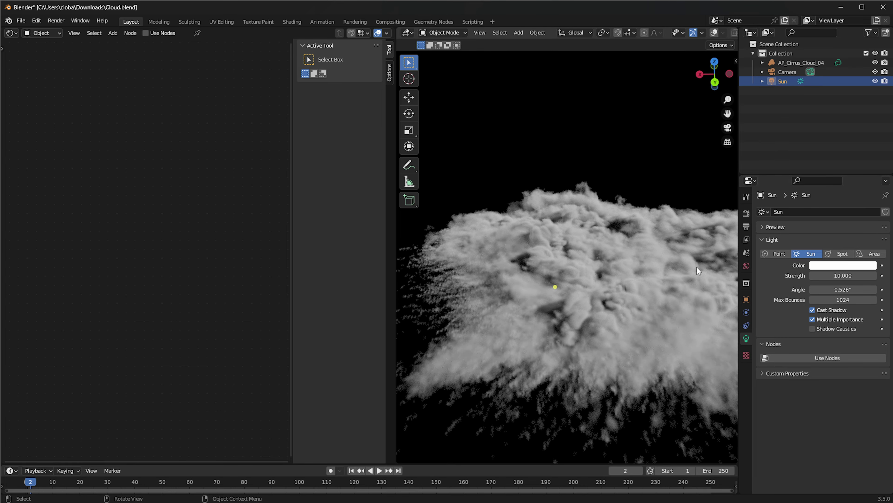
{"action": "middle_click_drag", "start_coordinate": [692, 267], "coordinate": [559, 255]}
Select the cloud and raise its Principled Volume Density to 18.3
{"action": "left_click", "coordinate": [581, 277]}
{"action": "left_click_drag", "start_coordinate": [104, 196], "coordinate": [166, 195]}
{"action": "scroll", "coordinate": [141, 216], "scroll_direction": "up", "scroll_amount": 3}
{"action": "middle_click_drag", "start_coordinate": [143, 325], "coordinate": [178, 336]}
{"action": "middle_click_drag", "start_coordinate": [51, 189], "coordinate": [109, 204]}
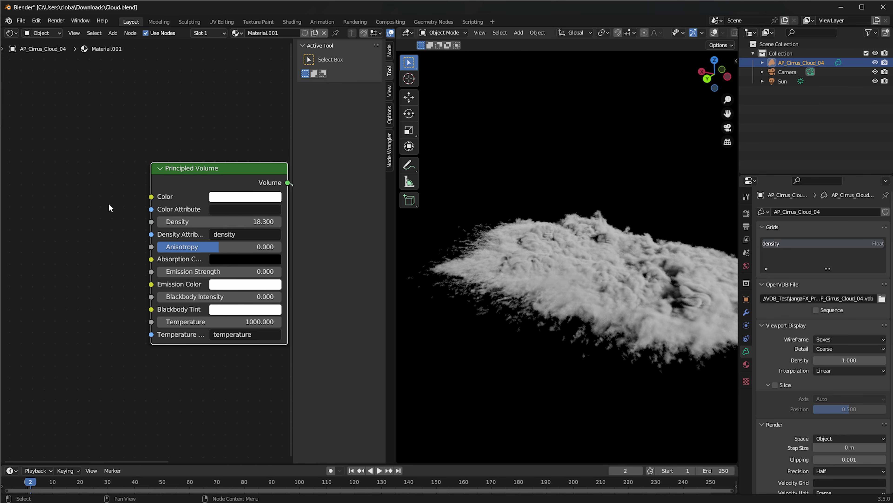
{"action": "middle_click_drag", "start_coordinate": [194, 186], "coordinate": [213, 194]}
{"action": "middle_click_drag", "start_coordinate": [94, 215], "coordinate": [84, 227]}
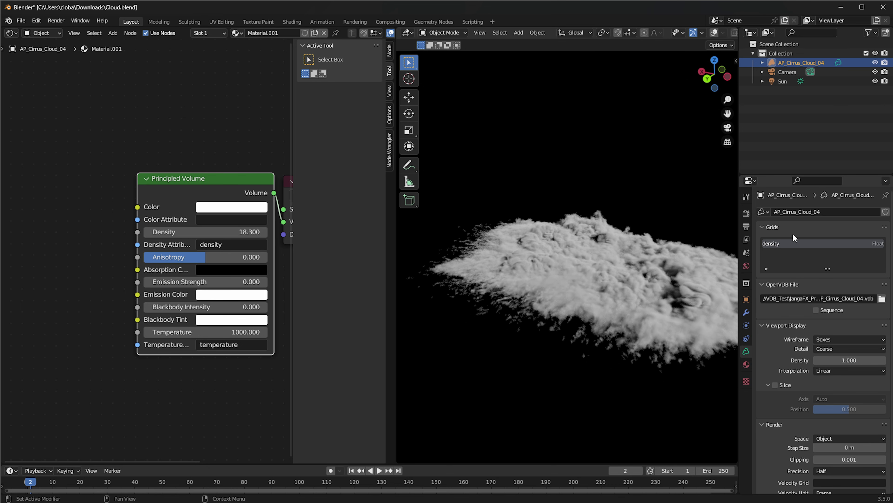
Add a ColorRamp node and connect its Color output to the Principled Volume's Color input
{"action": "key", "text": "shift+a"}
{"action": "type", "text": "pri"}
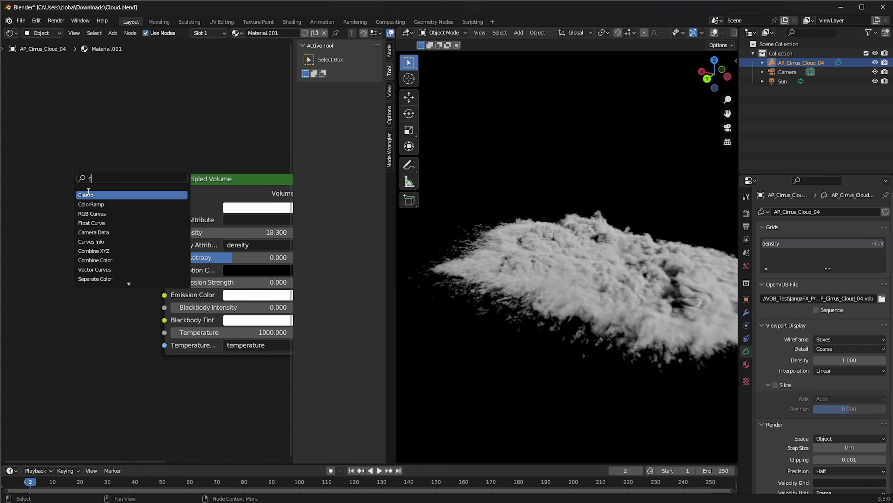
{"action": "key", "text": "BackSpace"}
{"action": "left_click", "coordinate": [88, 194]}
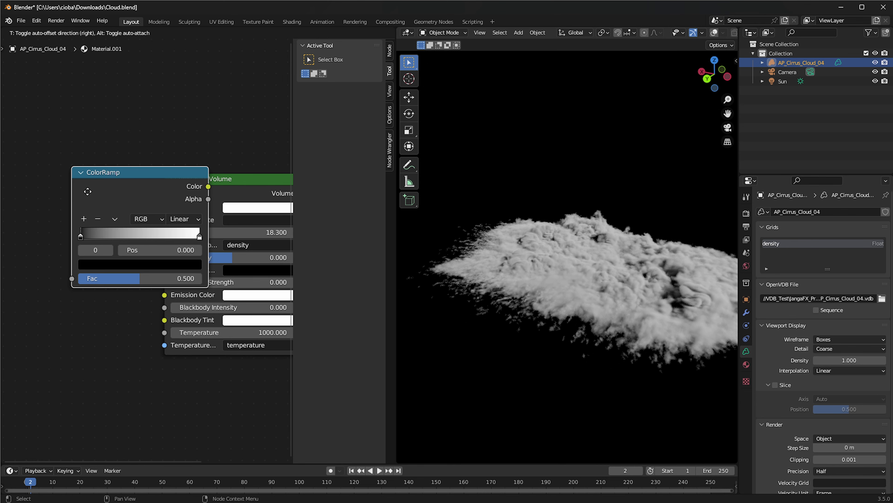
{"action": "left_click", "coordinate": [39, 199]}
{"action": "left_click_drag", "start_coordinate": [144, 199], "coordinate": [164, 207]}
{"action": "middle_click_drag", "start_coordinate": [146, 294], "coordinate": [183, 297]}
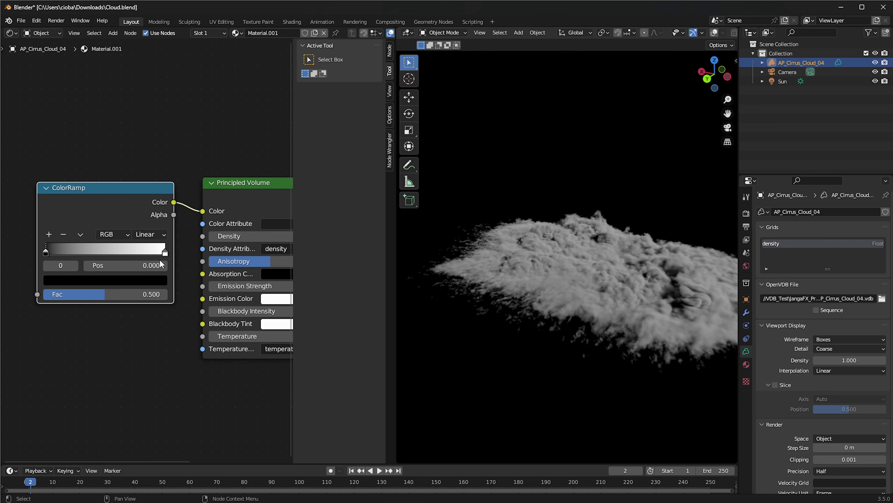
Move the ColorRamp's white stop to 0.082 and make room in front of the node
{"action": "left_click_drag", "start_coordinate": [164, 254], "coordinate": [55, 252]}
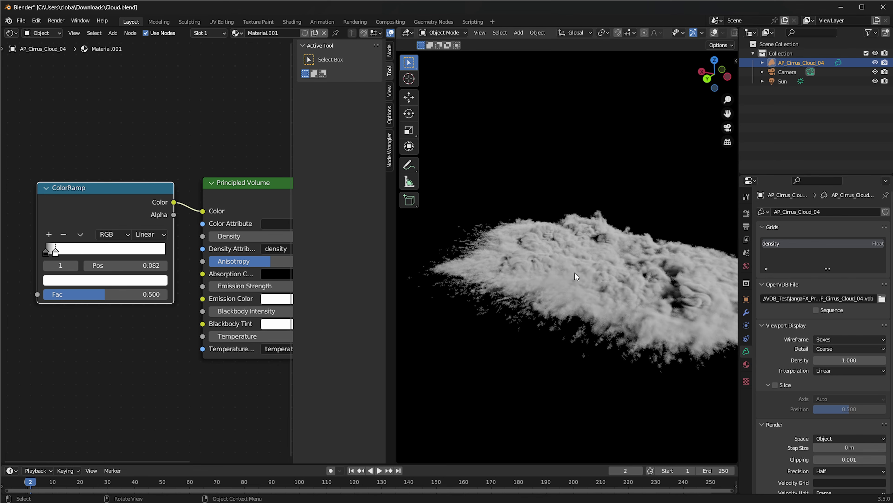
{"action": "scroll", "coordinate": [597, 276], "scroll_direction": "up", "scroll_amount": 2}
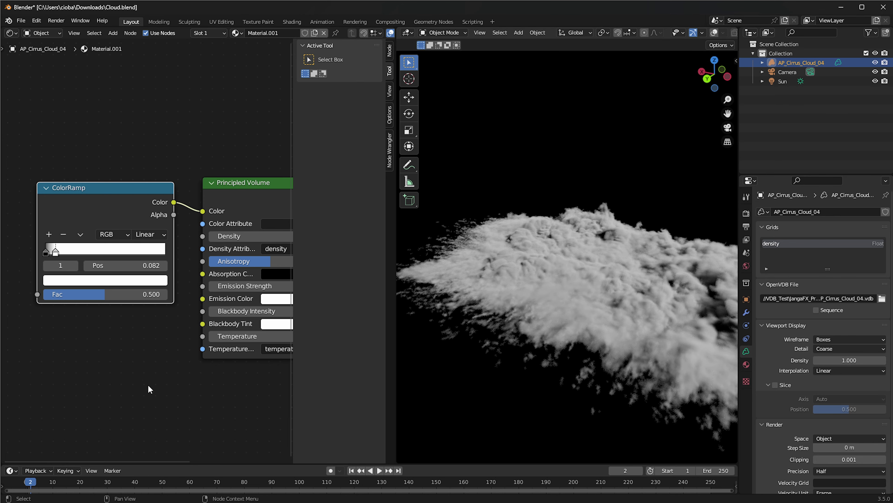
{"action": "middle_click_drag", "start_coordinate": [603, 309], "coordinate": [553, 309]}
{"action": "left_click_drag", "start_coordinate": [123, 224], "coordinate": [137, 224]}
{"action": "middle_click_drag", "start_coordinate": [111, 247], "coordinate": [216, 239]}
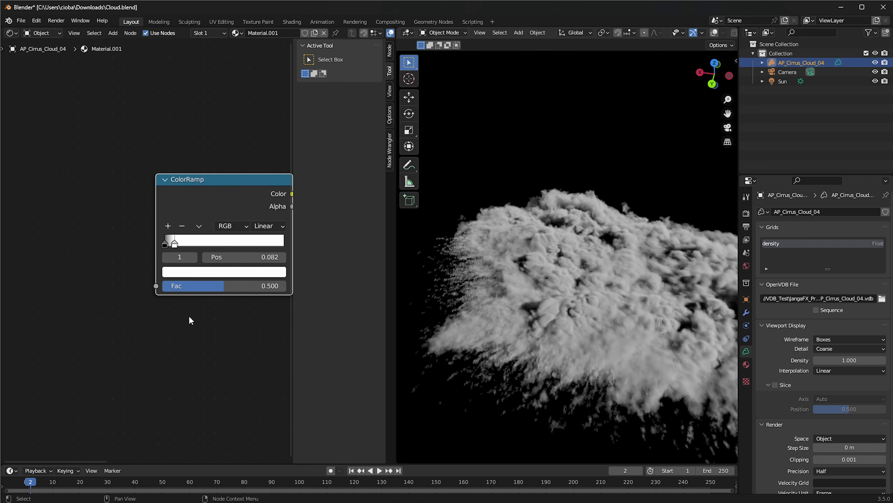
{"action": "middle_click_drag", "start_coordinate": [106, 258], "coordinate": [48, 257]}
{"action": "left_click", "coordinate": [48, 256]}
{"action": "middle_click_drag", "start_coordinate": [49, 219], "coordinate": [71, 215]}
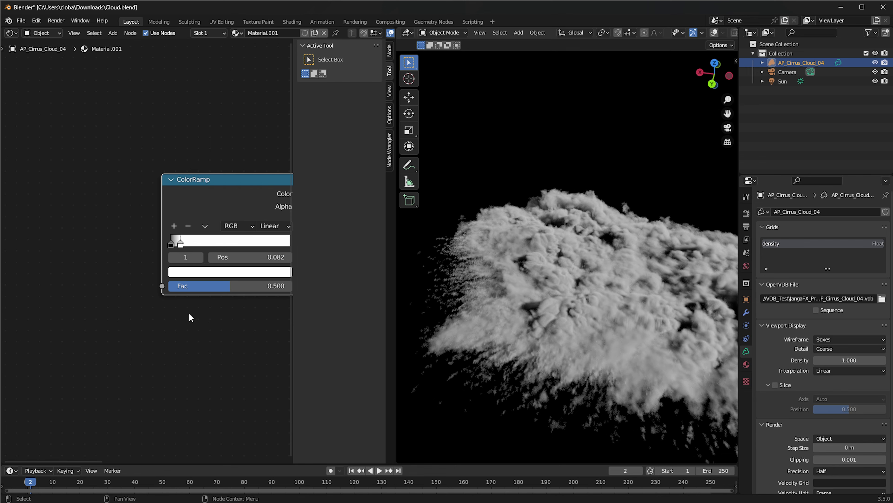
{"action": "left_click", "coordinate": [54, 225]}
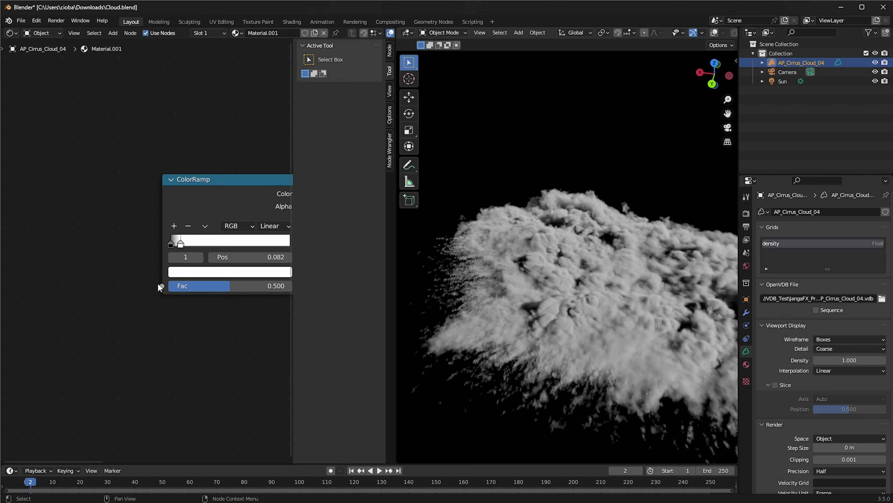
{"action": "key", "text": "shift+a"}
{"action": "type", "text": "col"}
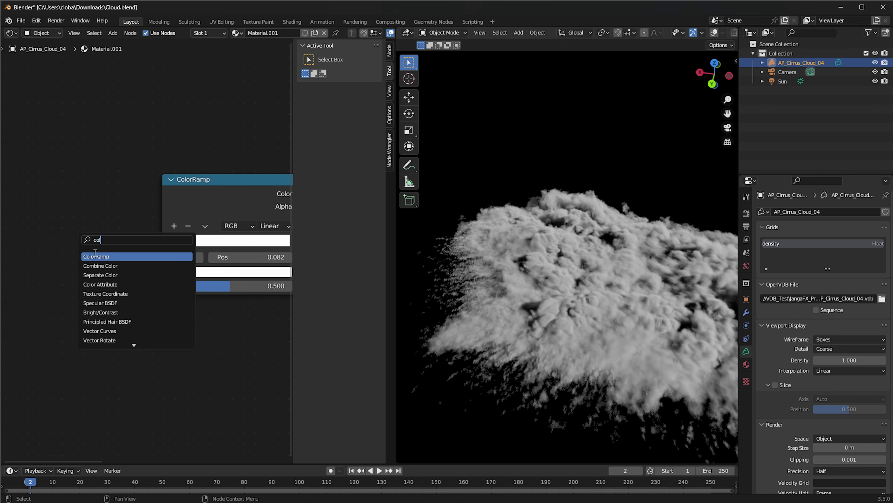
{"action": "key", "text": "Down"}
{"action": "key", "text": "Down"}
{"action": "key", "text": "Down"}
{"action": "key", "text": "Return"}
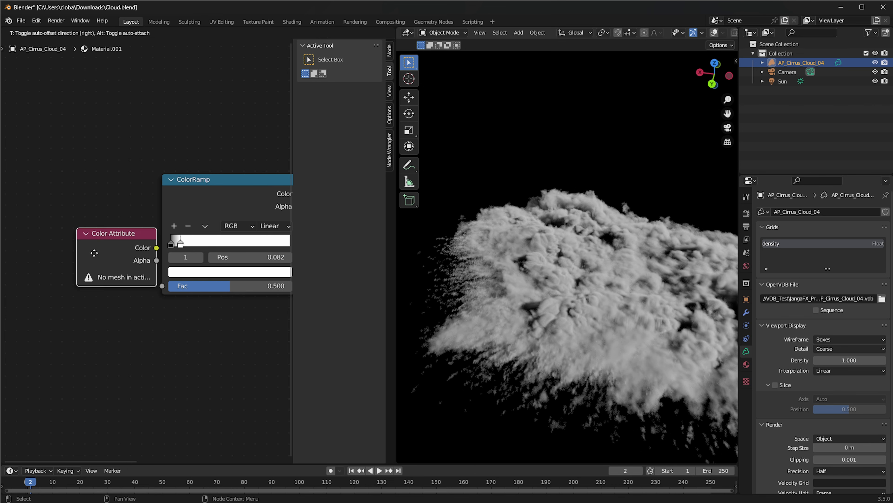
{"action": "key", "text": "Escape"}
Add an Attribute node reading density and connect its Fac output to the ColorRamp's Fac input
{"action": "key", "text": "shift+a"}
{"action": "type", "text": "attri"}
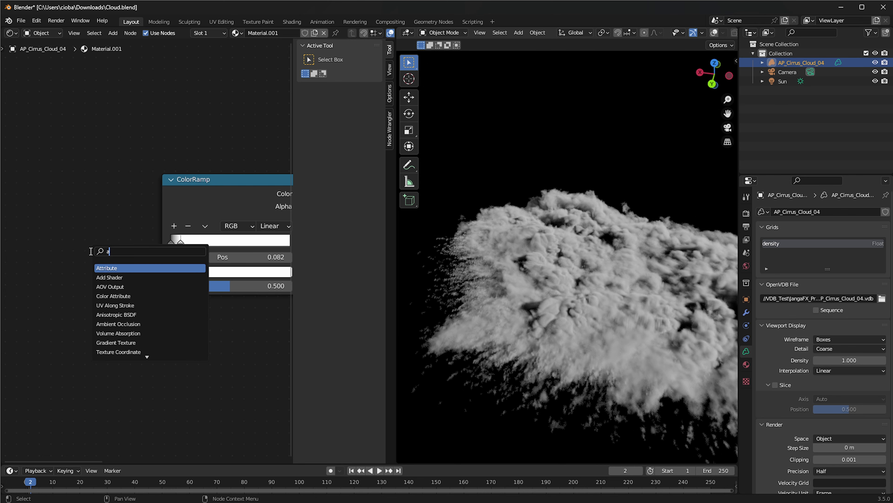
{"action": "key", "text": "Return"}
{"action": "left_click", "coordinate": [29, 221]}
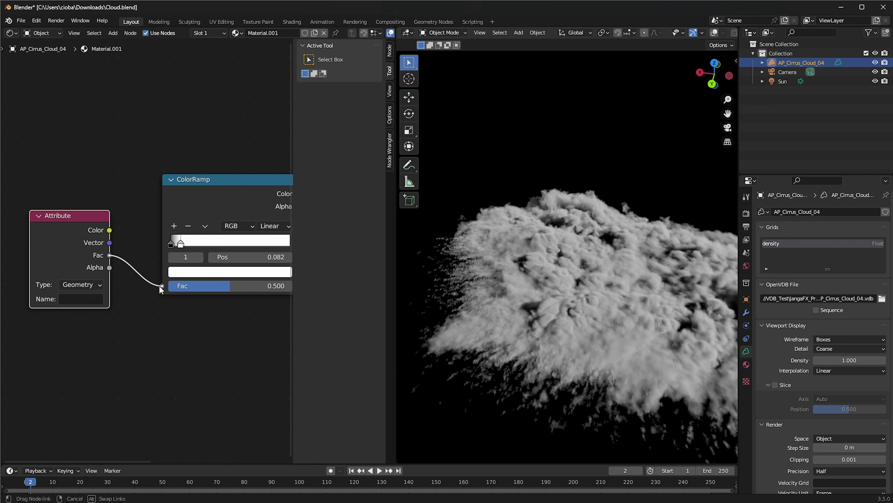
{"action": "left_click_drag", "start_coordinate": [147, 282], "coordinate": [161, 286]}
{"action": "left_click", "coordinate": [81, 298]}
{"action": "type", "text": "densi"}
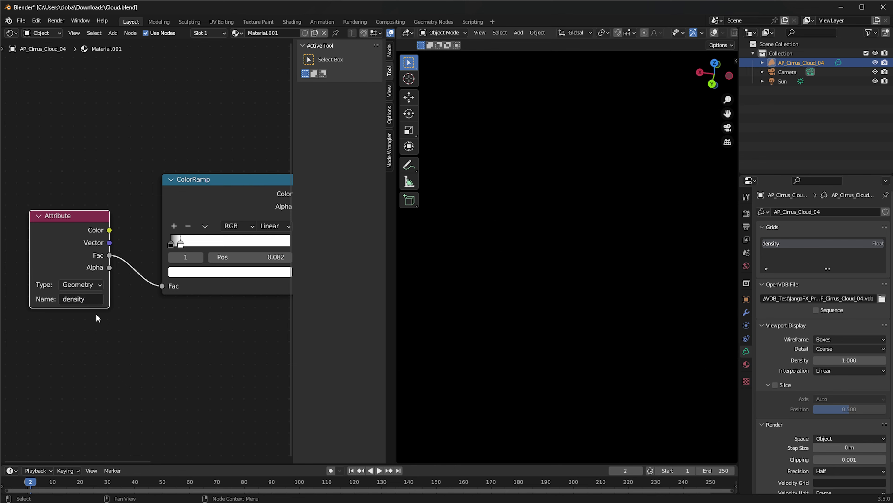
{"action": "type", "text": "ty"}
{"action": "key", "text": "Return"}
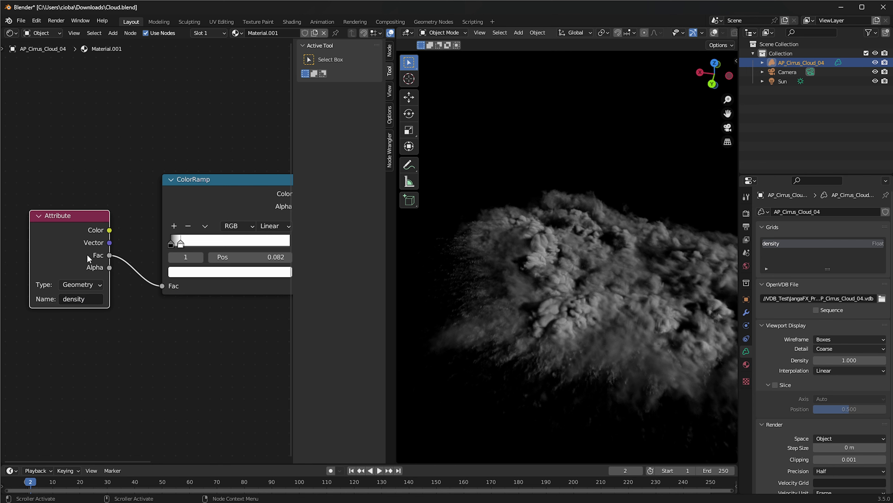
Move the ColorRamp's white stop to 0.014 and inspect the cloud's shading from several angles
{"action": "left_click_drag", "start_coordinate": [86, 254], "coordinate": [94, 258]}
{"action": "middle_click_drag", "start_coordinate": [491, 301], "coordinate": [459, 290]}
{"action": "middle_click_drag", "start_coordinate": [184, 343], "coordinate": [130, 335]}
{"action": "middle_click_drag", "start_coordinate": [559, 352], "coordinate": [497, 298]}
{"action": "middle_click_drag", "start_coordinate": [399, 347], "coordinate": [435, 281]}
{"action": "mouse_move", "coordinate": [117, 235]}
{"action": "left_mouse_down"}
{"action": "mouse_move", "coordinate": [162, 236]}
{"action": "mouse_move", "coordinate": [119, 233]}
{"action": "left_mouse_up"}
{"action": "middle_click_drag", "start_coordinate": [563, 275], "coordinate": [580, 280]}
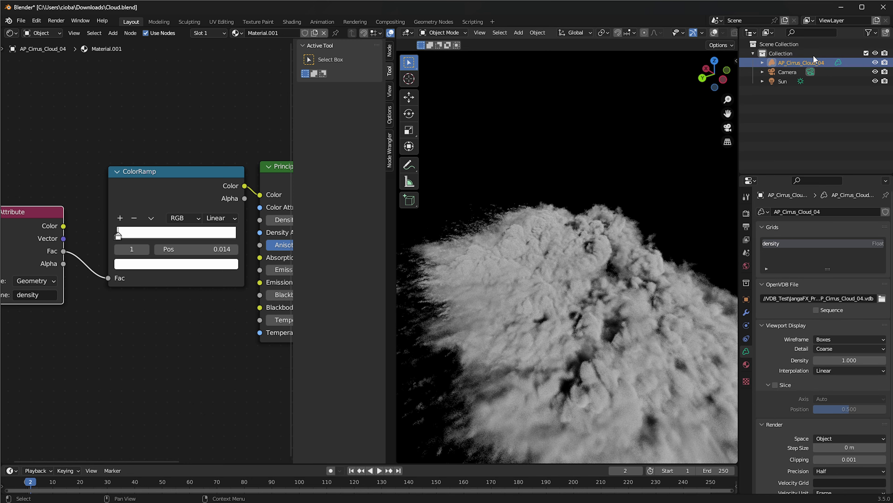
Set the Sun light's Strength to 50 and check the cloud from another side
{"action": "left_click", "coordinate": [783, 82]}
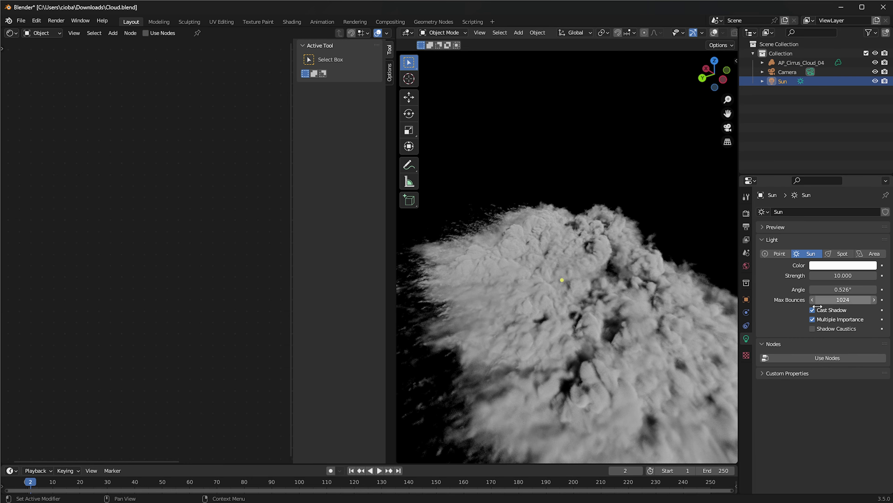
{"action": "left_click", "coordinate": [846, 276]}
{"action": "type", "text": "50"}
{"action": "key", "text": "Return"}
{"action": "middle_click_drag", "start_coordinate": [632, 322], "coordinate": [580, 300]}
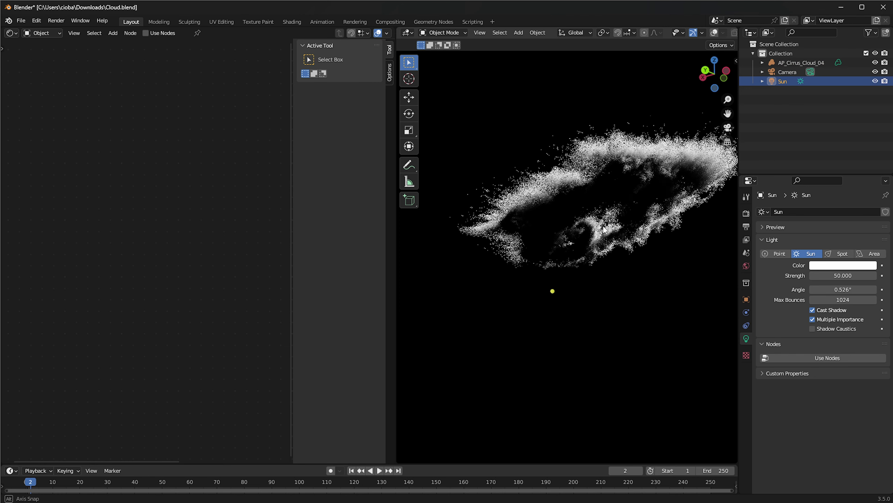
Select the cloud, move the ColorRamp's white stop to 0.009 and inspect the cloud from the side
{"action": "left_click", "coordinate": [632, 211]}
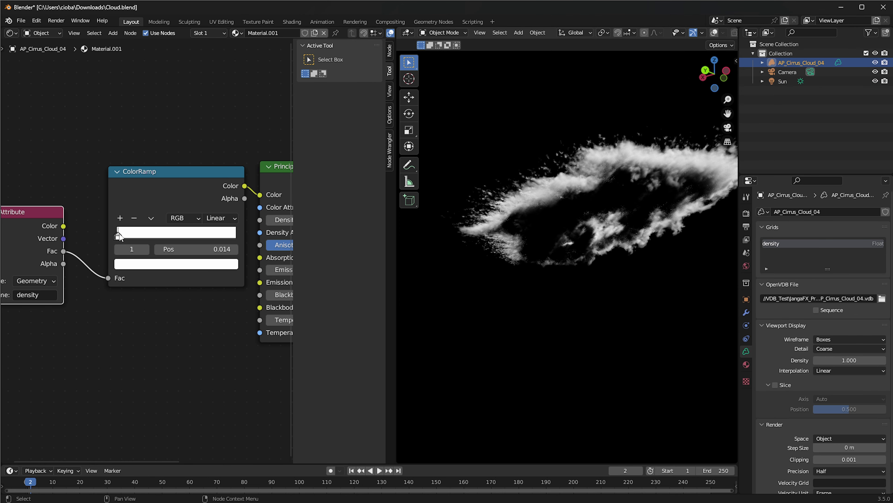
{"action": "mouse_move", "coordinate": [120, 236]}
{"action": "left_mouse_down"}
{"action": "mouse_move", "coordinate": [165, 237]}
{"action": "mouse_move", "coordinate": [118, 235]}
{"action": "left_mouse_up"}
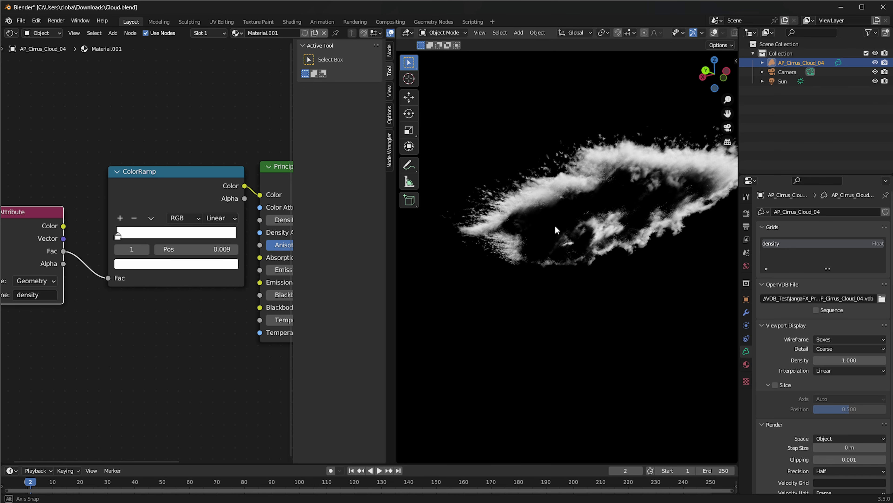
{"action": "middle_click_drag", "start_coordinate": [557, 235], "coordinate": [642, 236]}
{"action": "key", "text": "r"}
{"action": "right_click", "coordinate": [585, 147]}
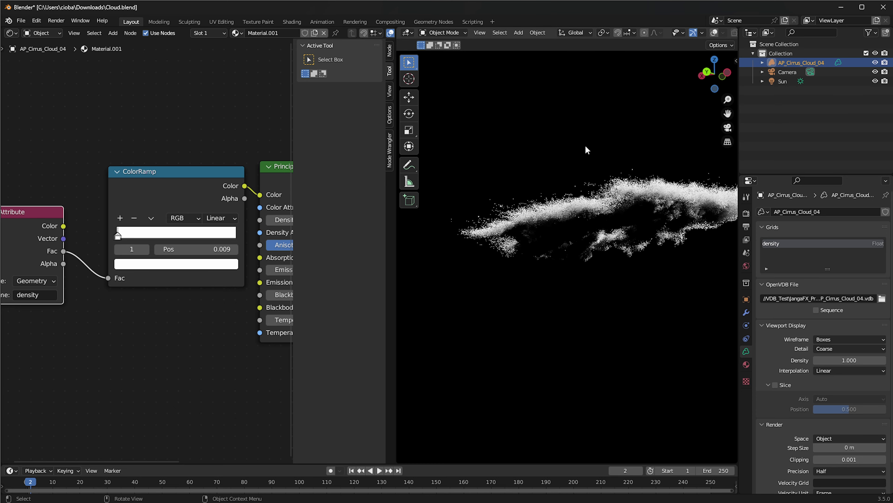
Shift the ColorRamp node aside and disconnect it from the Principled Volume's Color input
{"action": "middle_click_drag", "start_coordinate": [586, 150], "coordinate": [563, 165]}
{"action": "left_click_drag", "start_coordinate": [209, 205], "coordinate": [193, 205]}
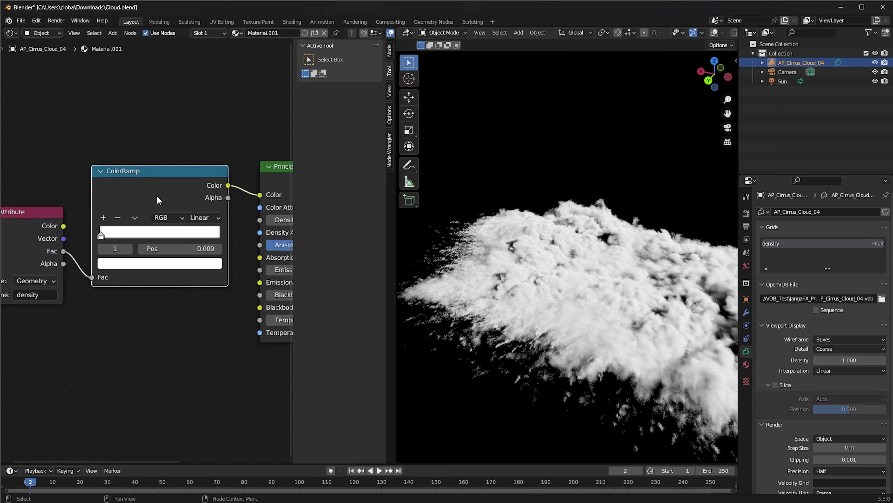
{"action": "middle_click_drag", "start_coordinate": [250, 349], "coordinate": [109, 396]}
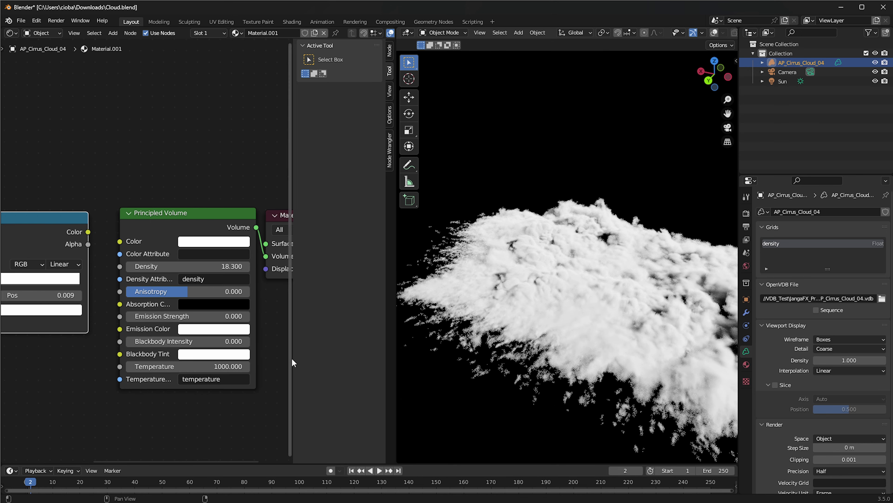
Try a pale blue and a cyan tint (hue 0.514, saturation 0.718) on the Principled Volume's Color, and undo the tinting
{"action": "left_click", "coordinate": [222, 244]}
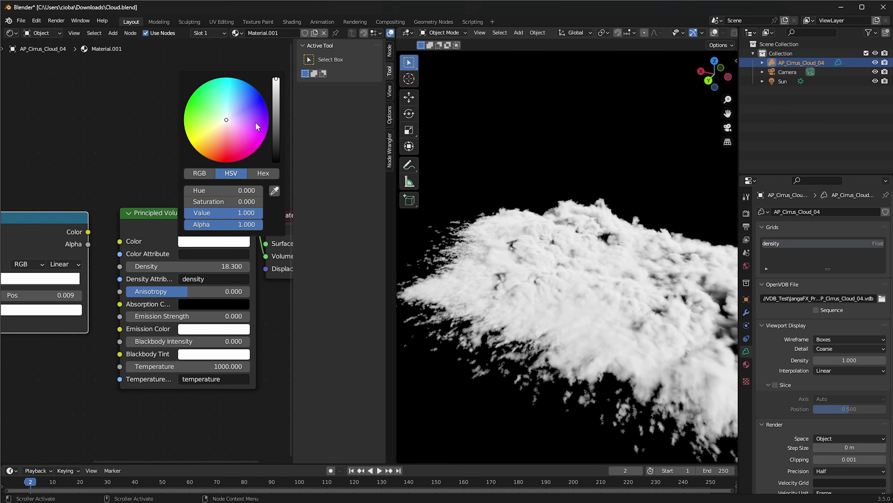
{"action": "left_click", "coordinate": [235, 115]}
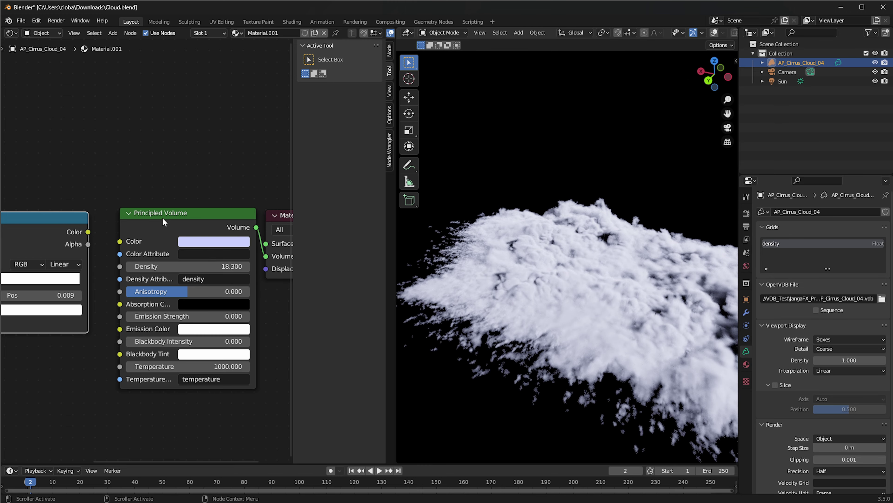
{"action": "left_click", "coordinate": [230, 243]}
{"action": "left_click_drag", "start_coordinate": [251, 119], "coordinate": [228, 102]}
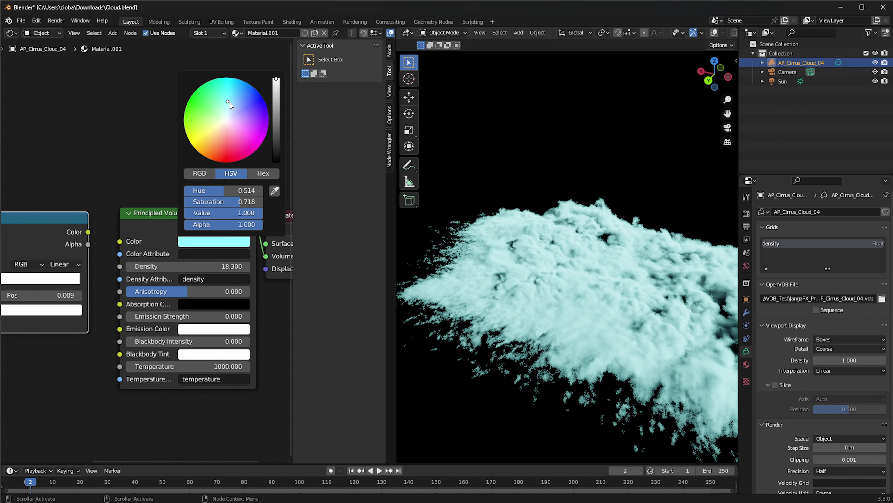
{"action": "middle_click_drag", "start_coordinate": [162, 412], "coordinate": [127, 399]}
{"action": "key", "text": "ctrl+z"}
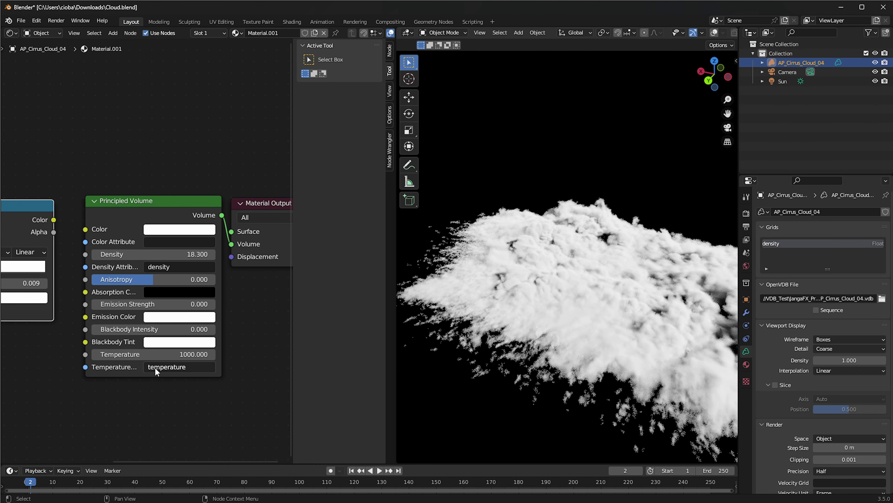
Try a viewport volume Step Rate of 0.10 in the render settings and inspect the cloud up close from several angles
{"action": "middle_click_drag", "start_coordinate": [199, 382], "coordinate": [169, 385]}
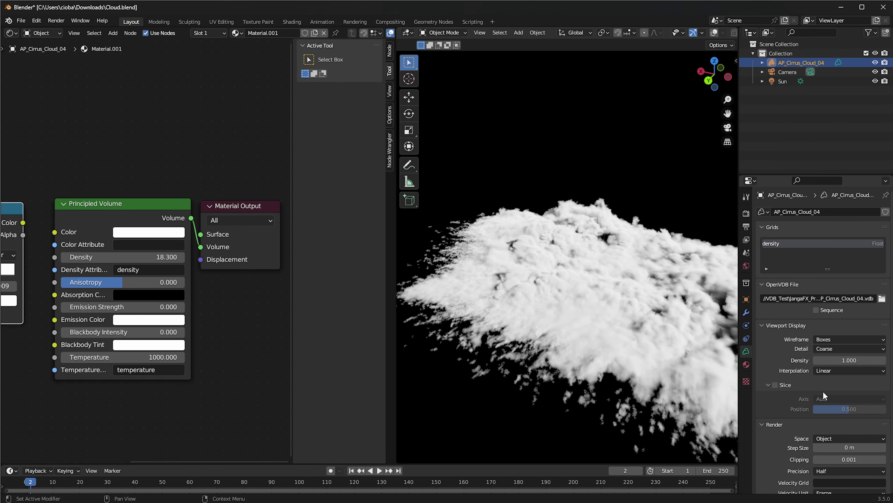
{"action": "scroll", "coordinate": [824, 395], "scroll_direction": "down", "scroll_amount": 2}
{"action": "left_click", "coordinate": [746, 214]}
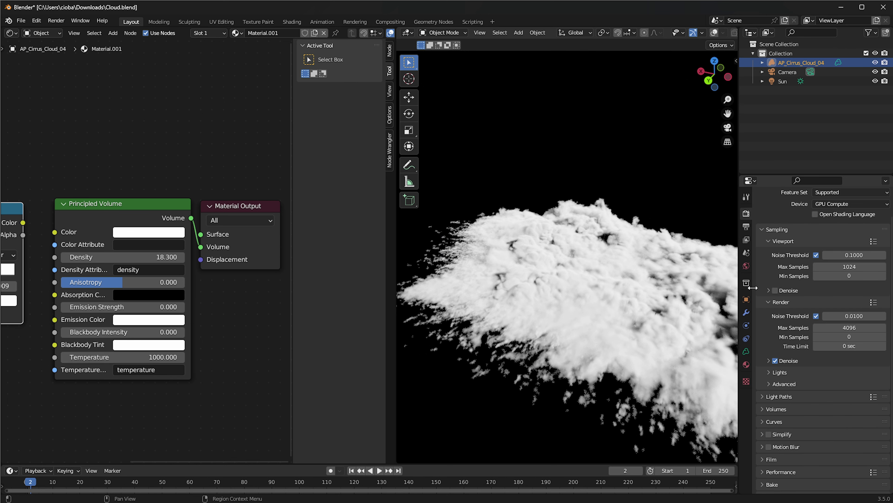
{"action": "scroll", "coordinate": [776, 450], "scroll_direction": "down", "scroll_amount": 2}
{"action": "left_click", "coordinate": [760, 374]}
{"action": "scroll", "coordinate": [827, 382], "scroll_direction": "down", "scroll_amount": 2}
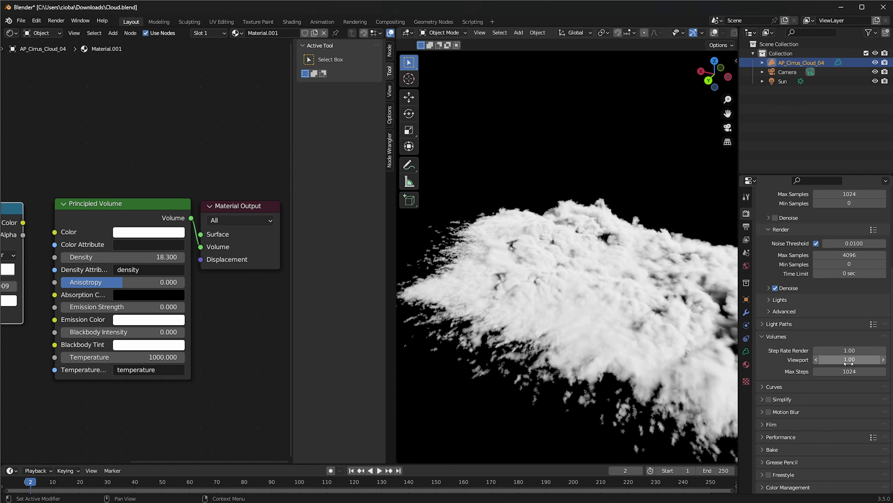
{"action": "left_click", "coordinate": [825, 360]}
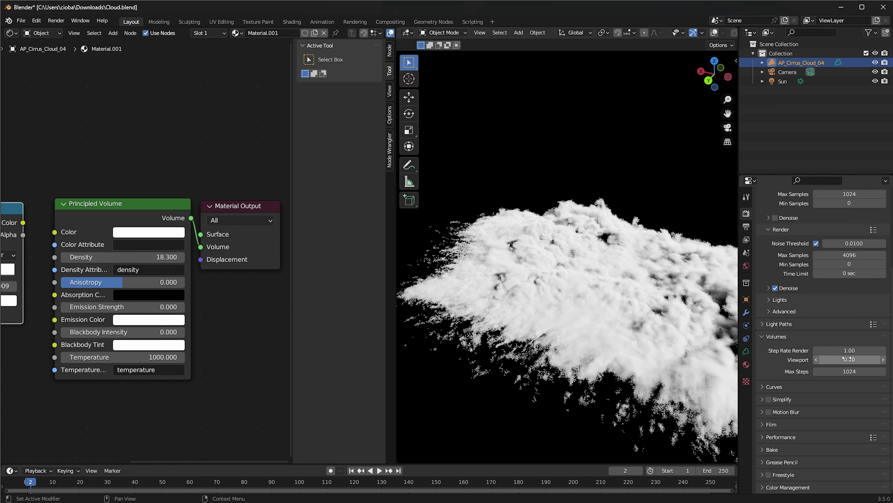
{"action": "middle_click_drag", "start_coordinate": [598, 348], "coordinate": [553, 335]}
{"action": "scroll", "coordinate": [654, 317], "scroll_direction": "up", "scroll_amount": 1}
{"action": "scroll", "coordinate": [608, 302], "scroll_direction": "up", "scroll_amount": 2}
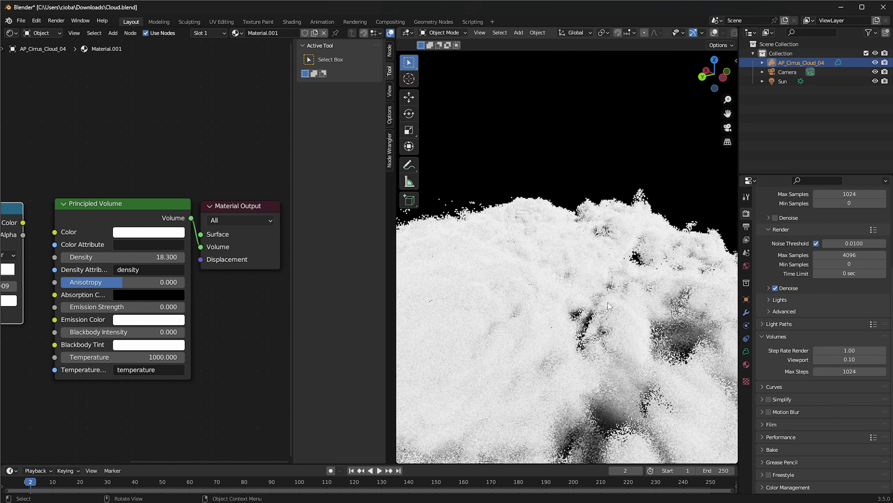
{"action": "middle_click_drag", "start_coordinate": [592, 279], "coordinate": [561, 271]}
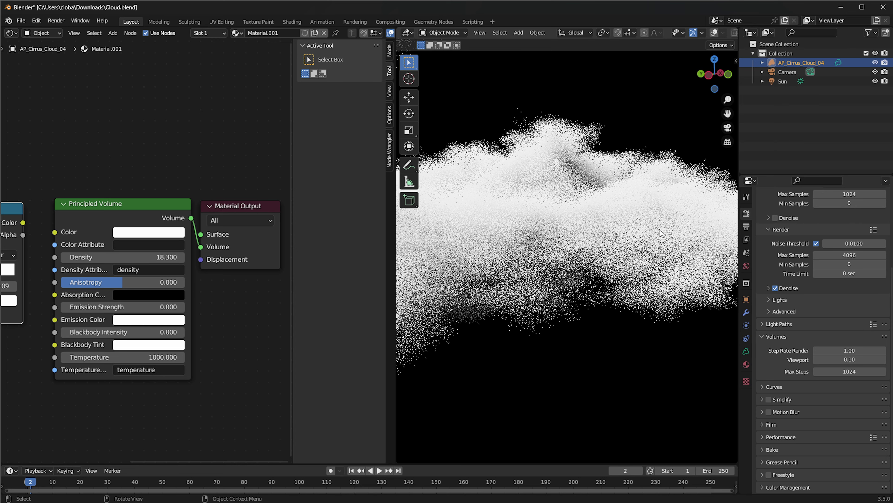
{"action": "middle_click_drag", "start_coordinate": [657, 225], "coordinate": [654, 319]}
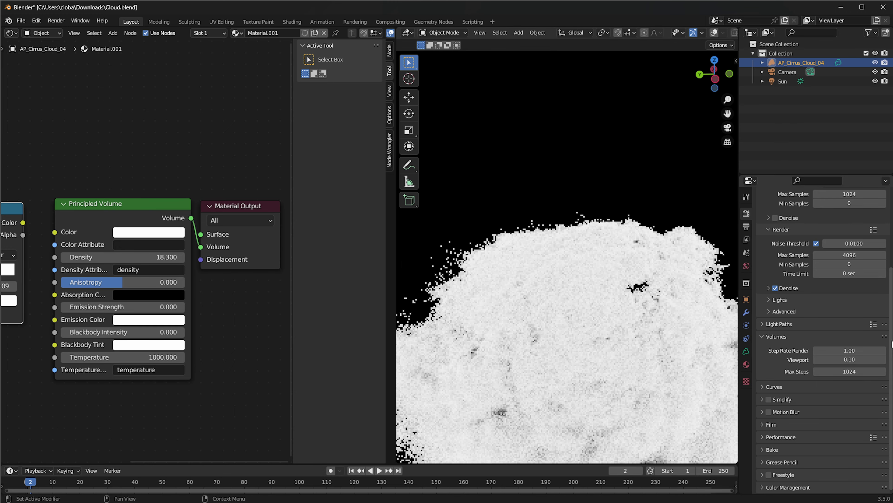
Set the viewport volume Step Rate back to 1 and inspect the cloud from several sides
{"action": "double_click", "coordinate": [857, 360]}
{"action": "type", "text": "1"}
{"action": "key", "text": "Return"}
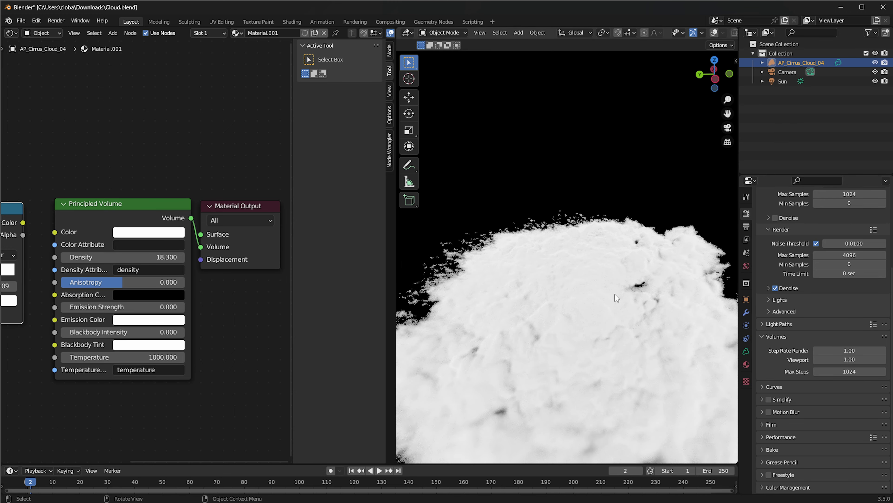
{"action": "middle_click_drag", "start_coordinate": [586, 289], "coordinate": [642, 263]}
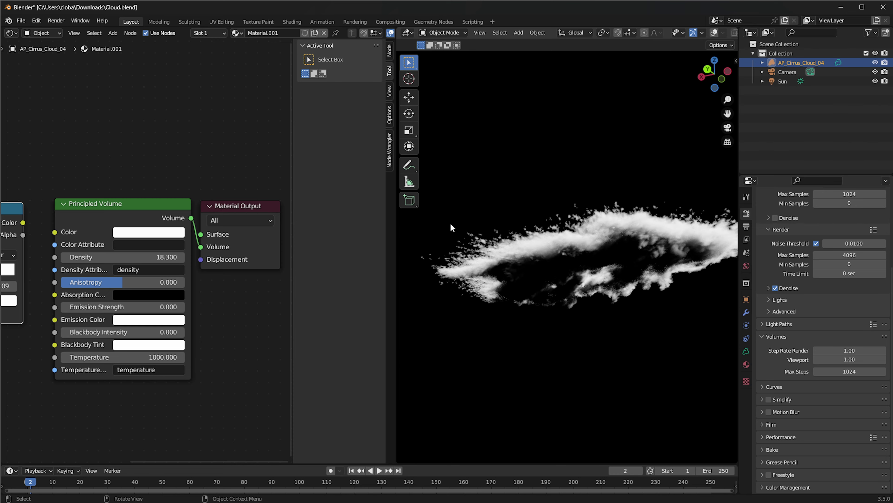
{"action": "middle_click_drag", "start_coordinate": [451, 224], "coordinate": [674, 250]}
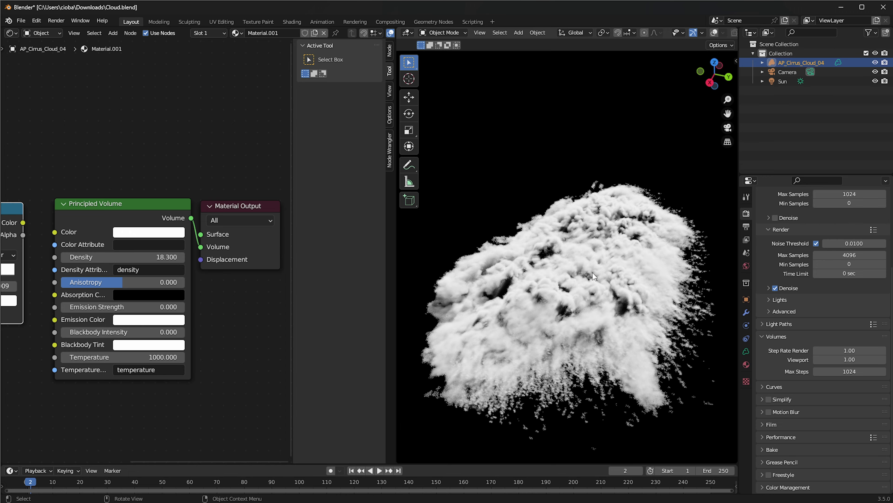
Shift the Principled Volume node slightly away from the Material Output node and view the cloud from another side
{"action": "left_click", "coordinate": [138, 238]}
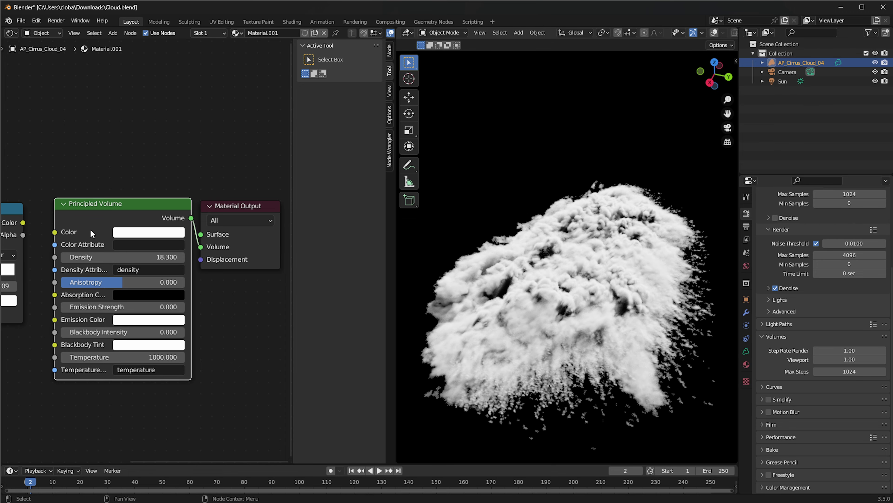
{"action": "left_click_drag", "start_coordinate": [99, 229], "coordinate": [89, 240]}
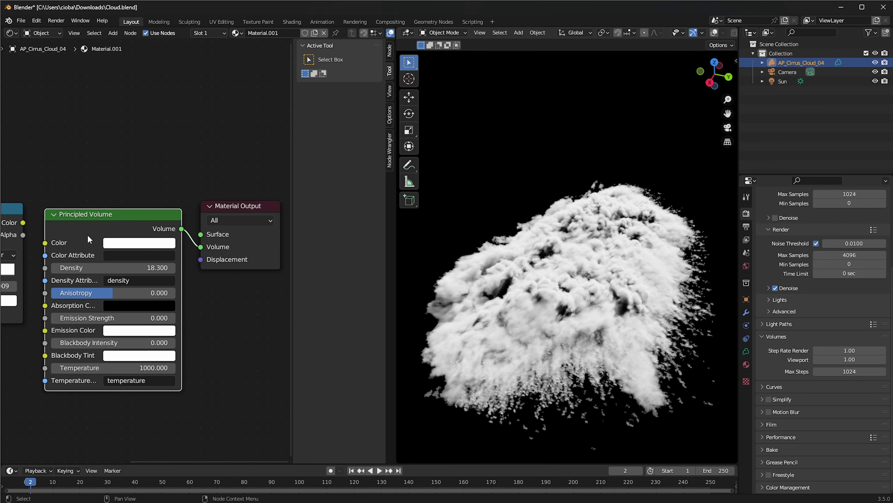
{"action": "left_click", "coordinate": [258, 259]}
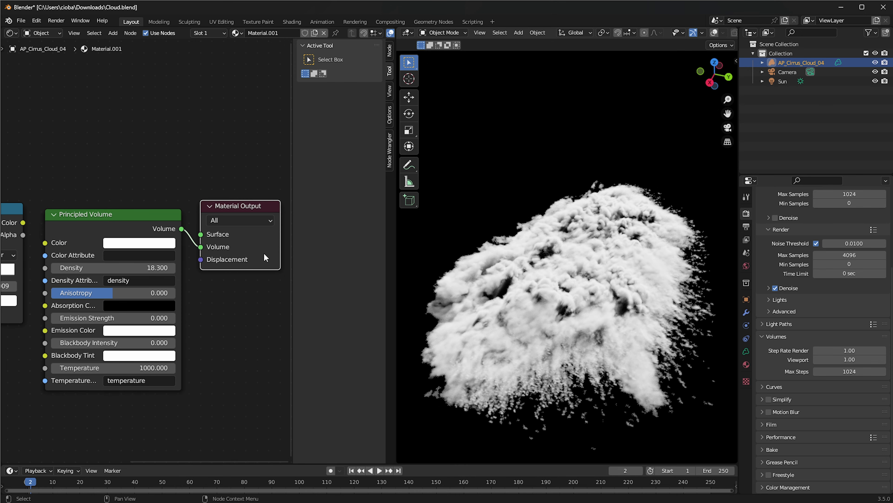
{"action": "middle_click_drag", "start_coordinate": [512, 264], "coordinate": [575, 254]}
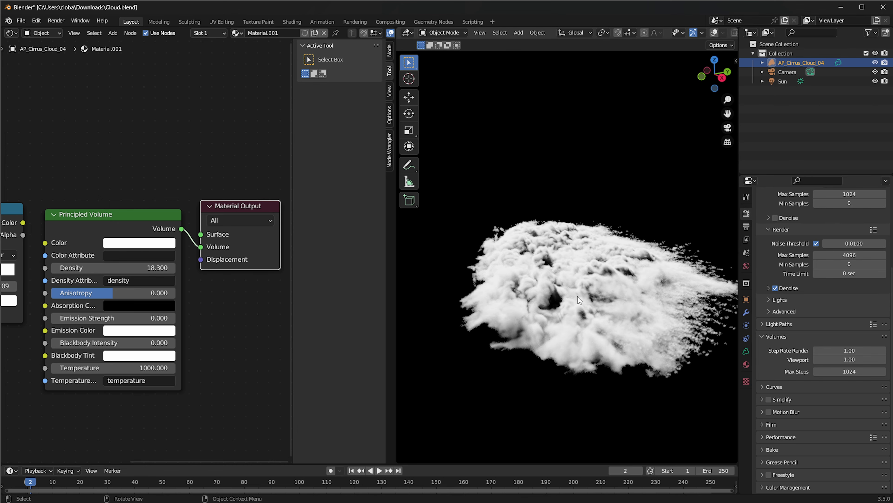